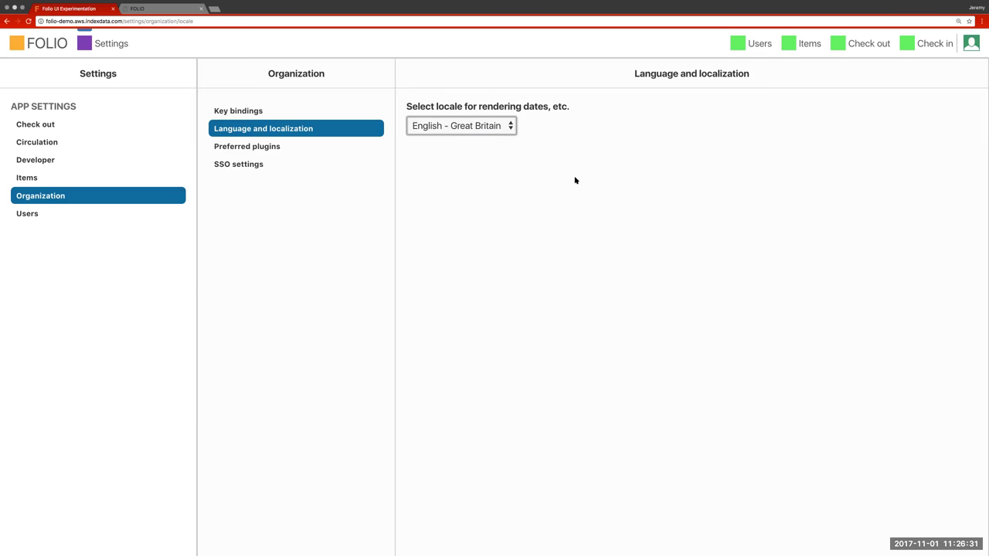
Step: Set the organization's locale for rendering dates to German - Germany
left_click(490, 130)
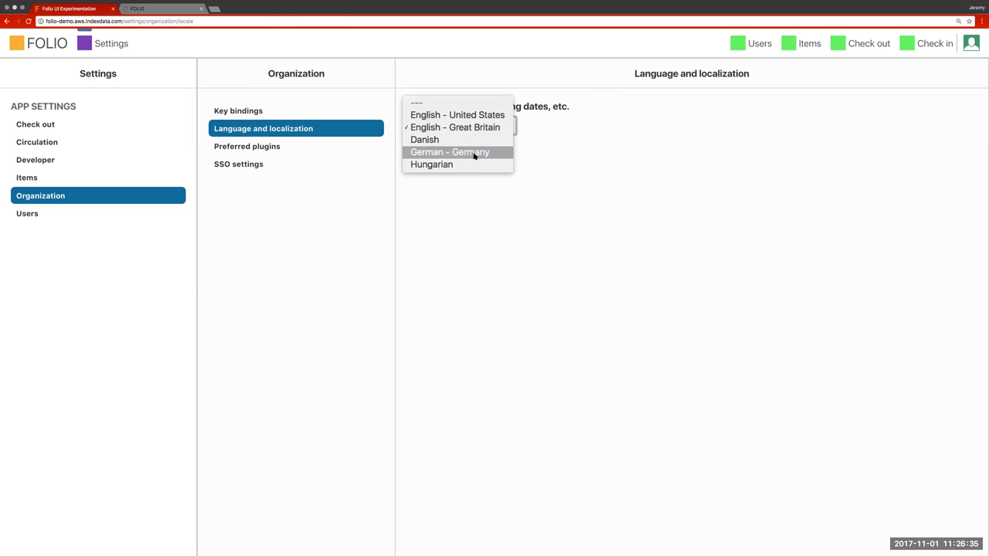
left_click(474, 153)
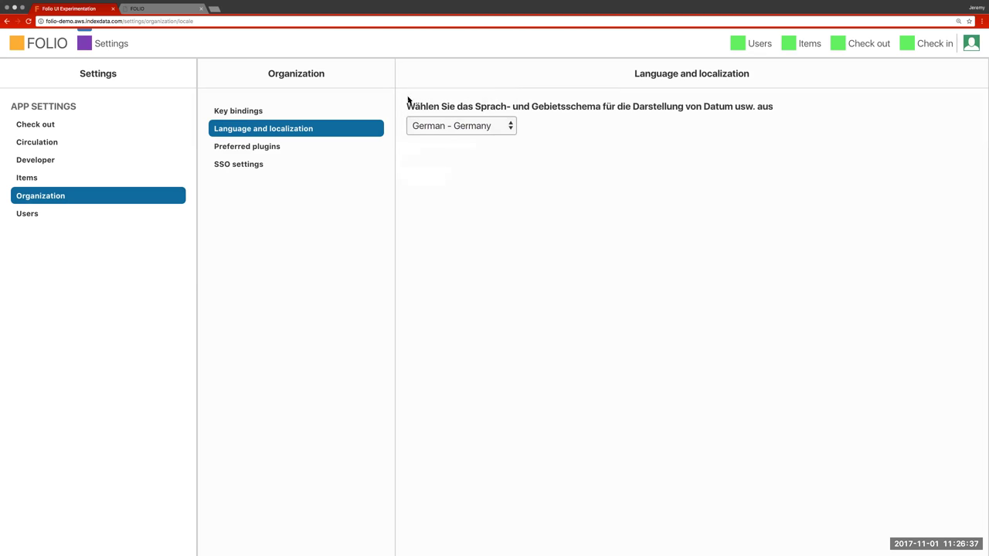
left_click_drag(403, 108, 471, 108)
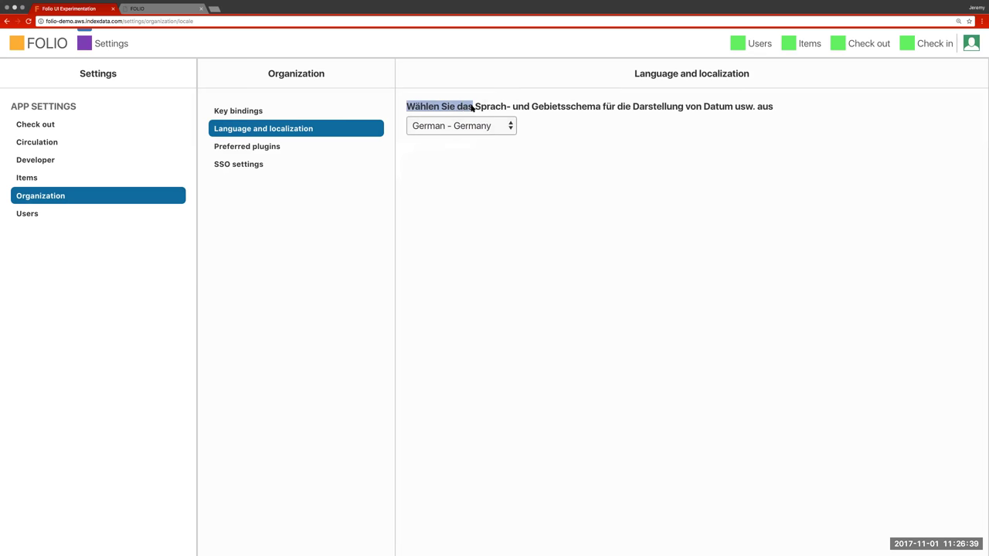
left_click(472, 108)
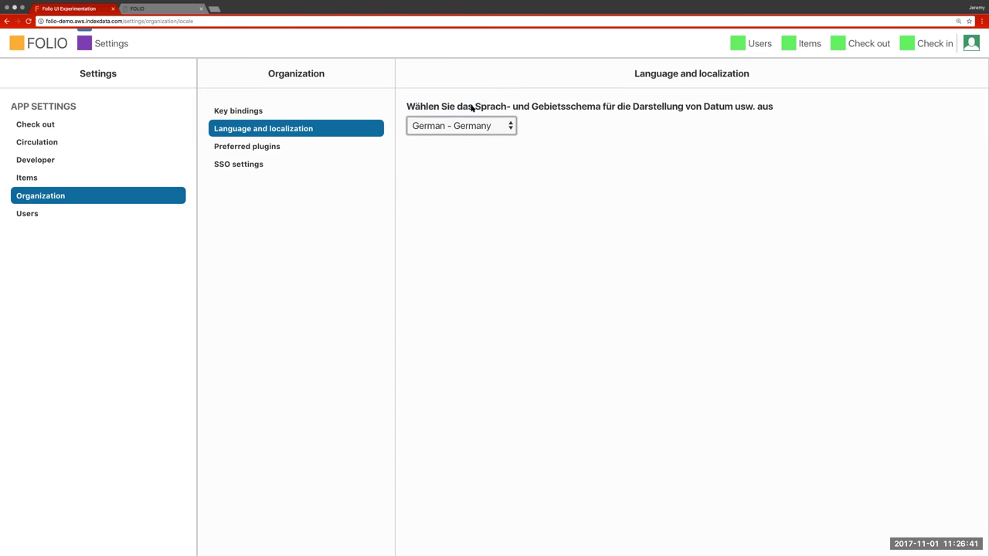
left_click(466, 195)
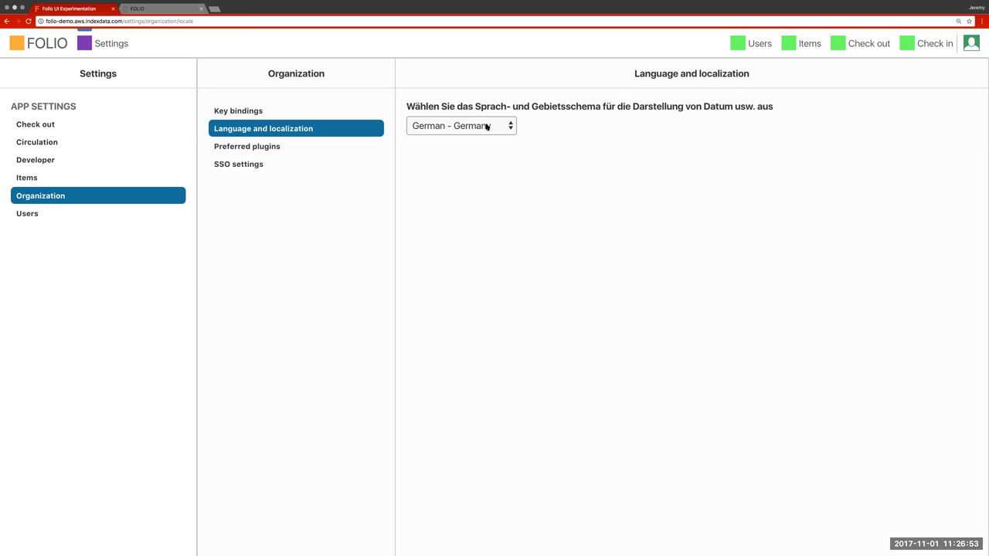
Step: Open the details of the seventh user in the user list and examine the format of the record's dates
left_click(746, 46)
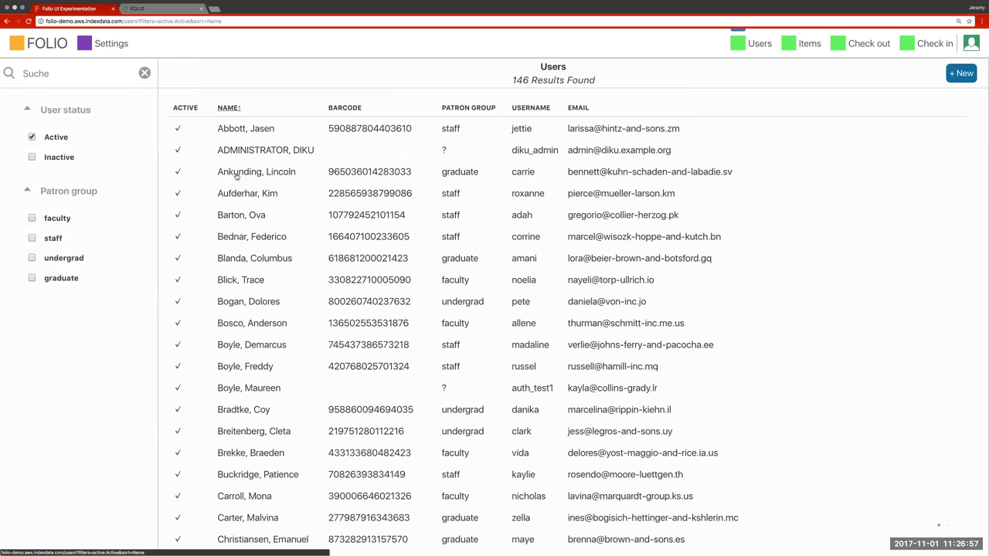
left_click(234, 261)
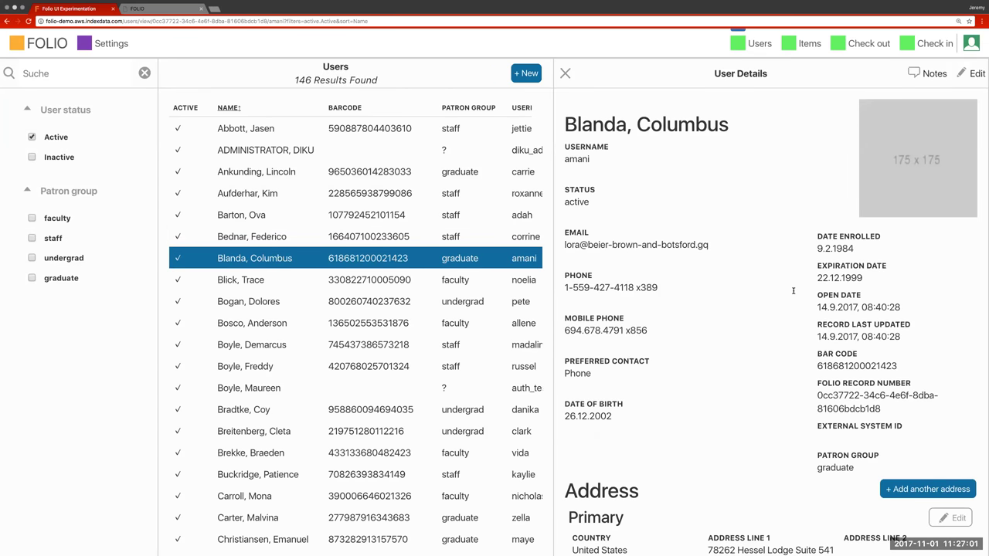
left_click_drag(817, 309, 863, 307)
left_click(821, 317)
Step: Set the organization's locale in the language and localization settings to English - Great Britain
left_click(124, 45)
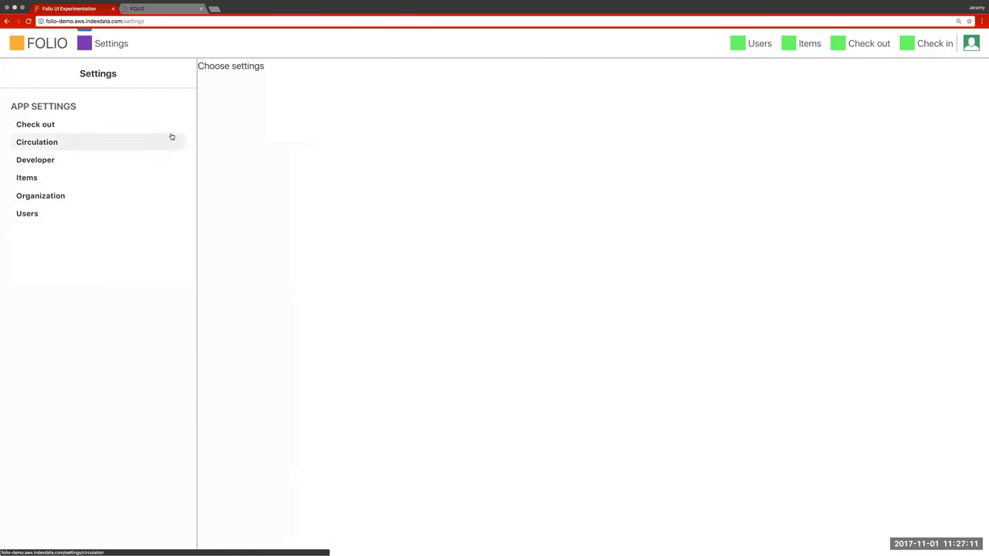
left_click(31, 195)
left_click(229, 133)
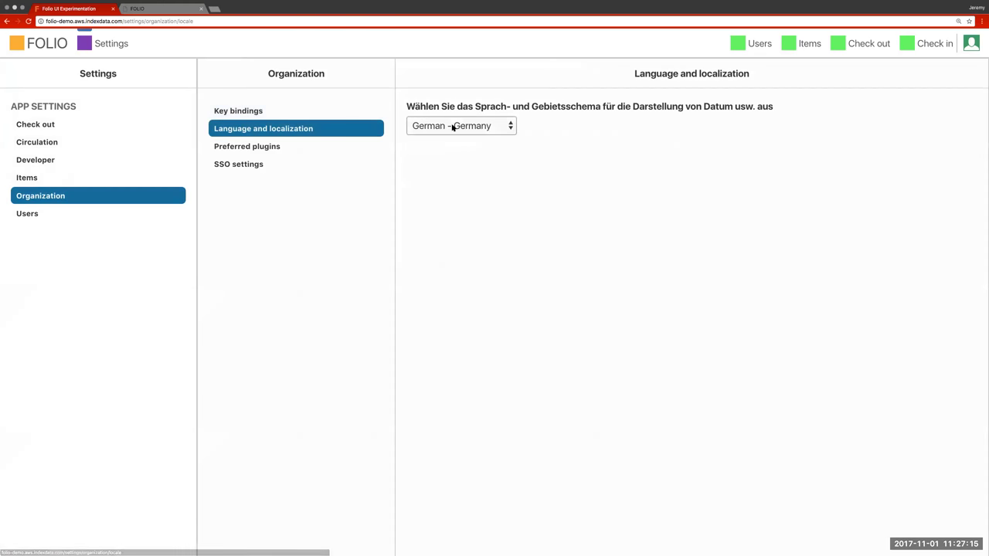
left_click(453, 126)
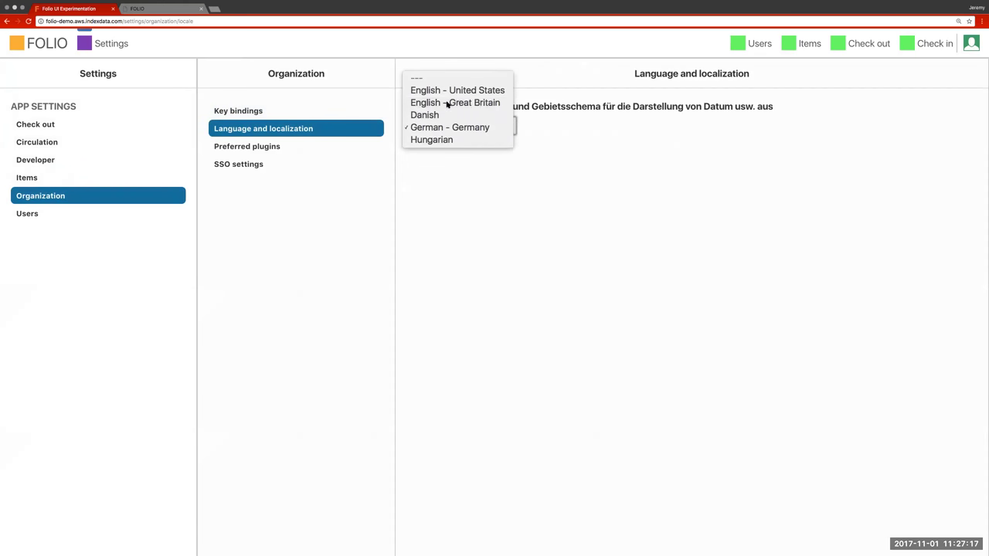
left_click(447, 104)
Step: Reopen the same user's details, examine the date enrolled under the British locale, and close the record
left_click(765, 44)
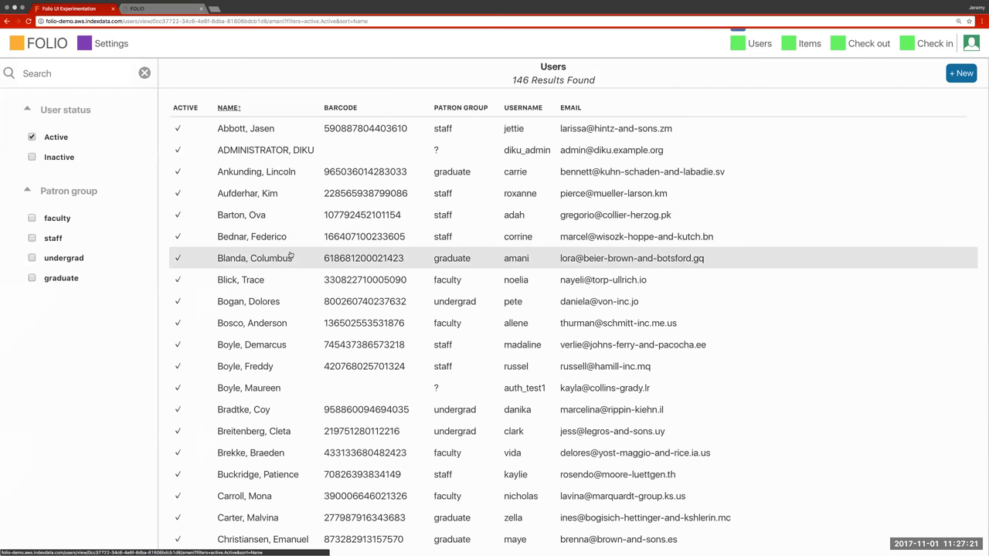
left_click(290, 256)
left_click_drag(817, 248, 895, 250)
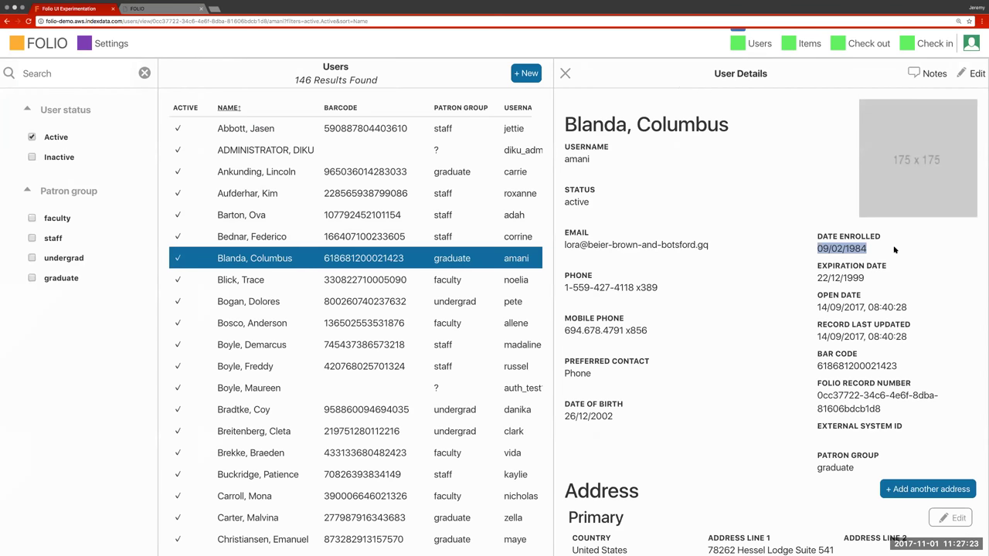
left_click(895, 250)
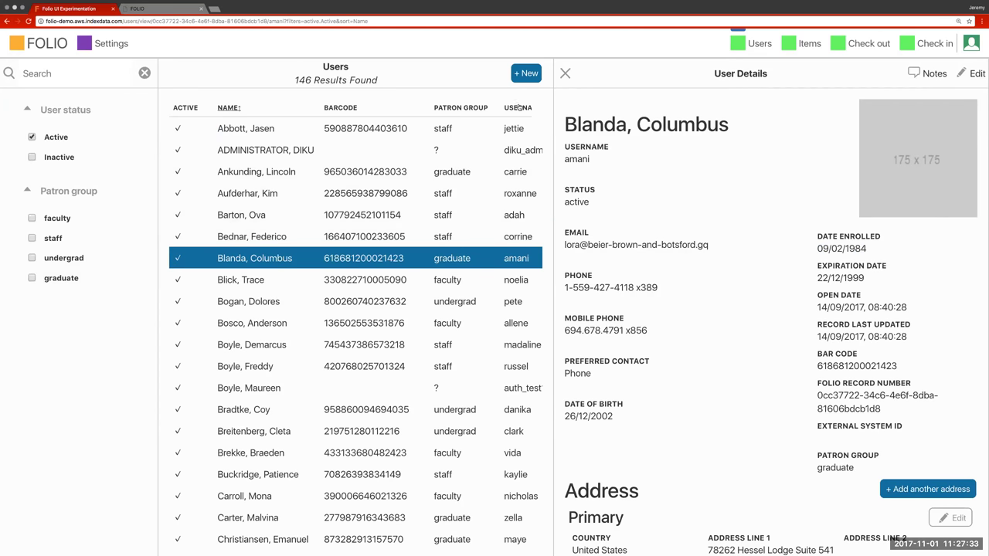
left_click(567, 73)
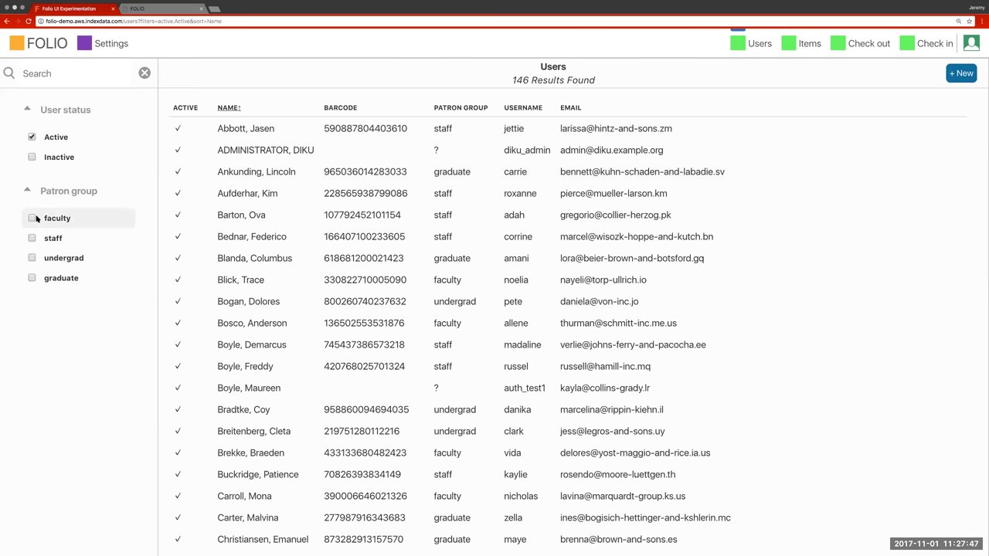
Step: Add a patron group named Test with the description Test Group in the user settings and save it
left_click(103, 45)
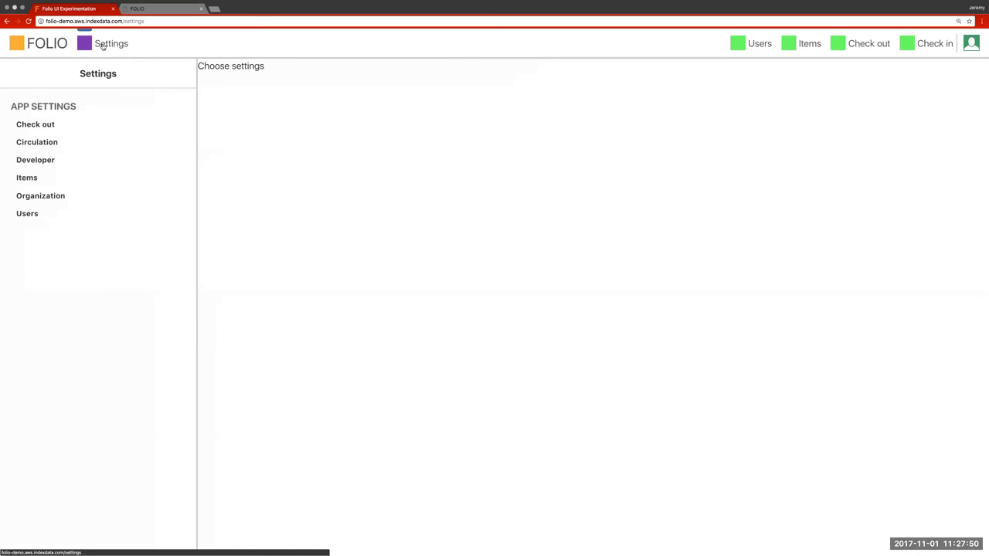
left_click(29, 214)
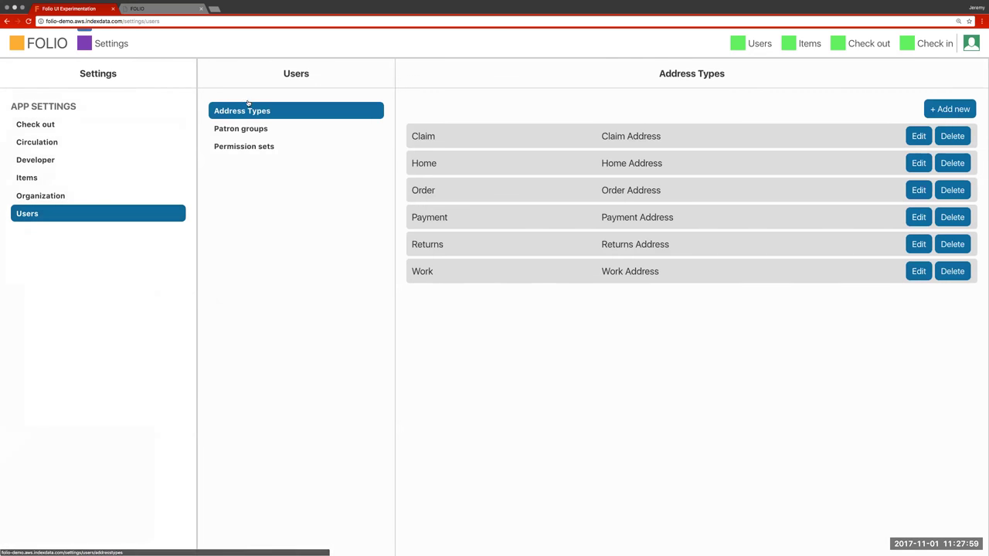
left_click(244, 132)
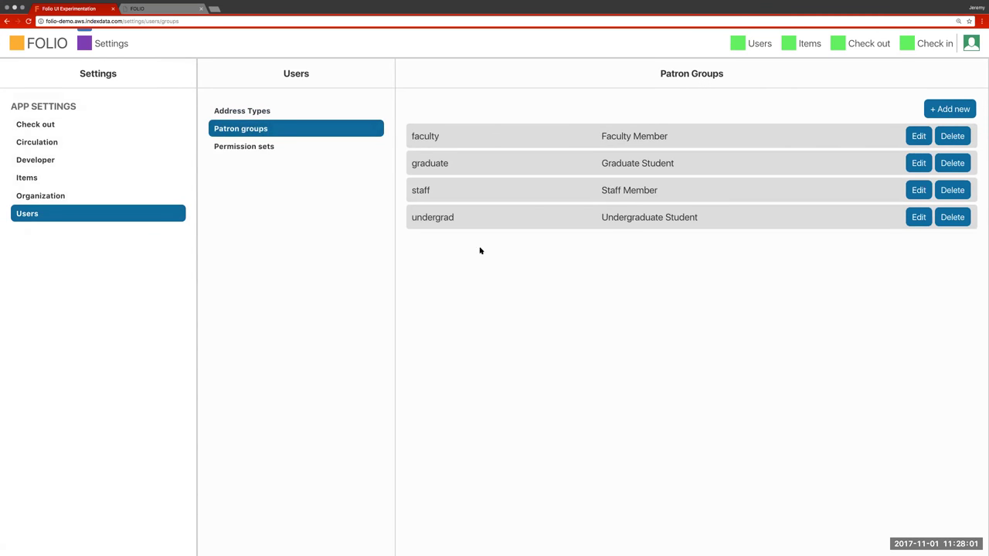
left_click(947, 109)
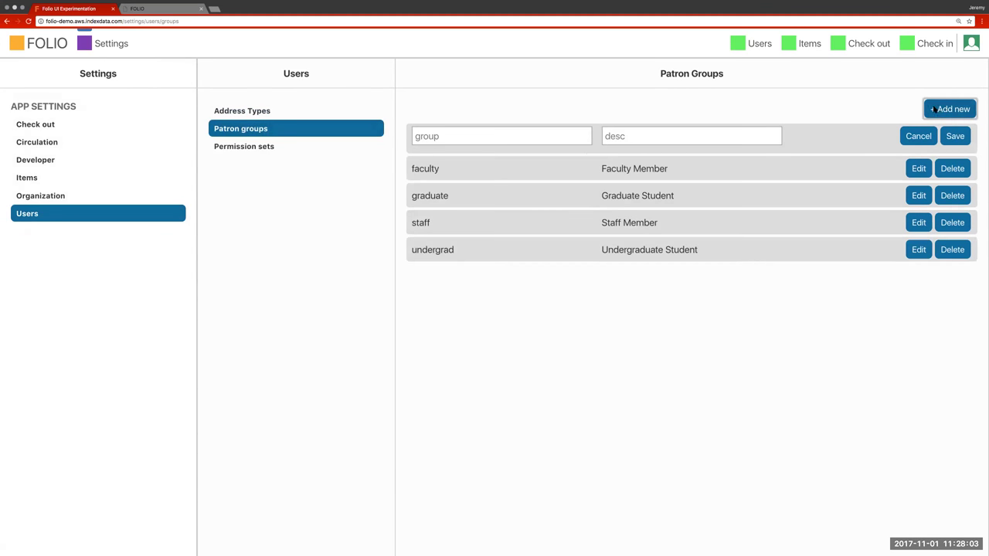
left_click(473, 140)
type("Test")
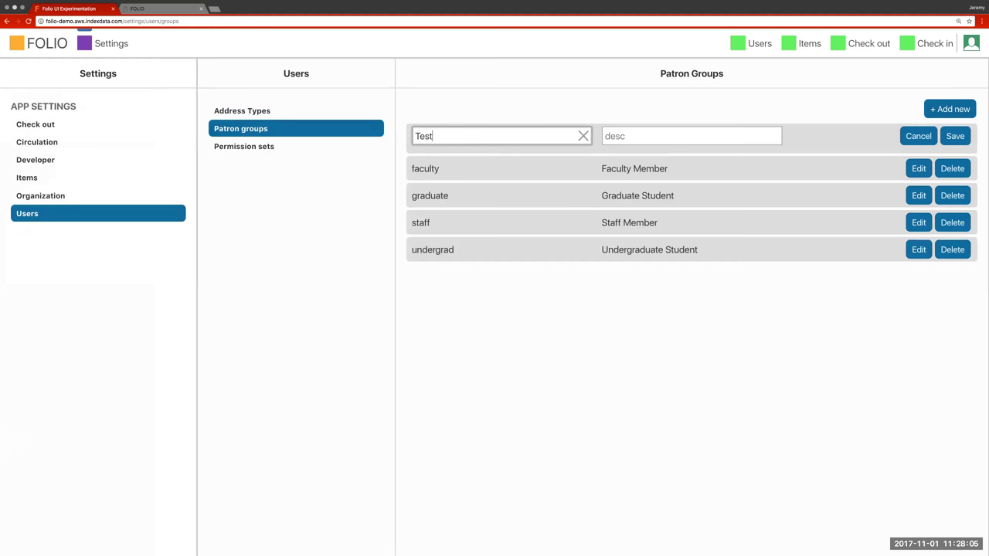
left_click(665, 140)
type("Test Group")
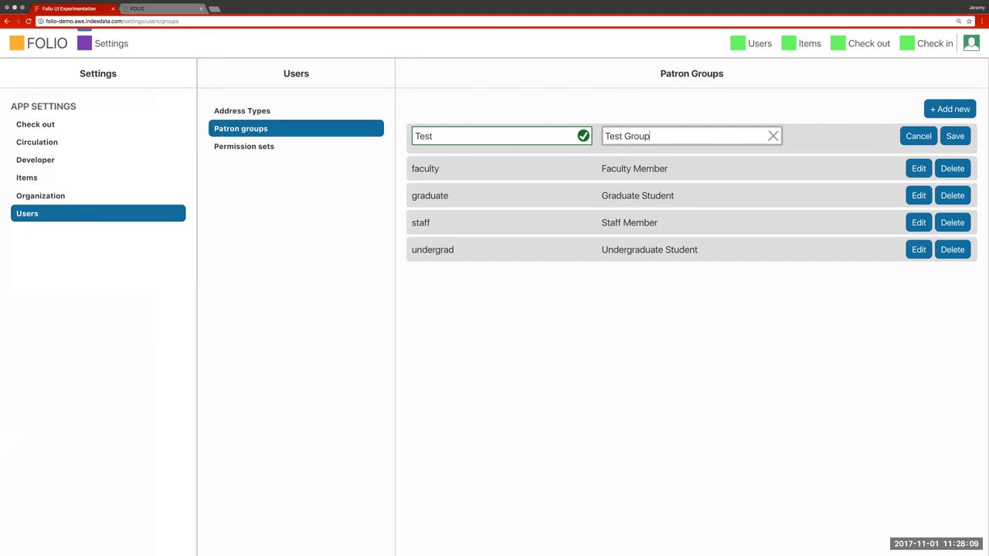
left_click(959, 136)
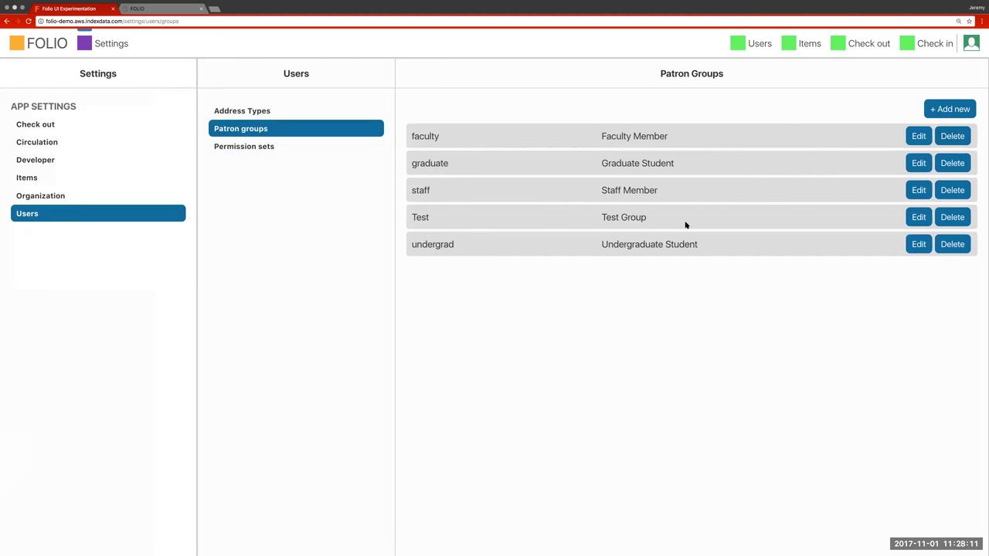
Step: Check the patron group filters in the user list and delete the Test patron group from the user settings
left_click(756, 44)
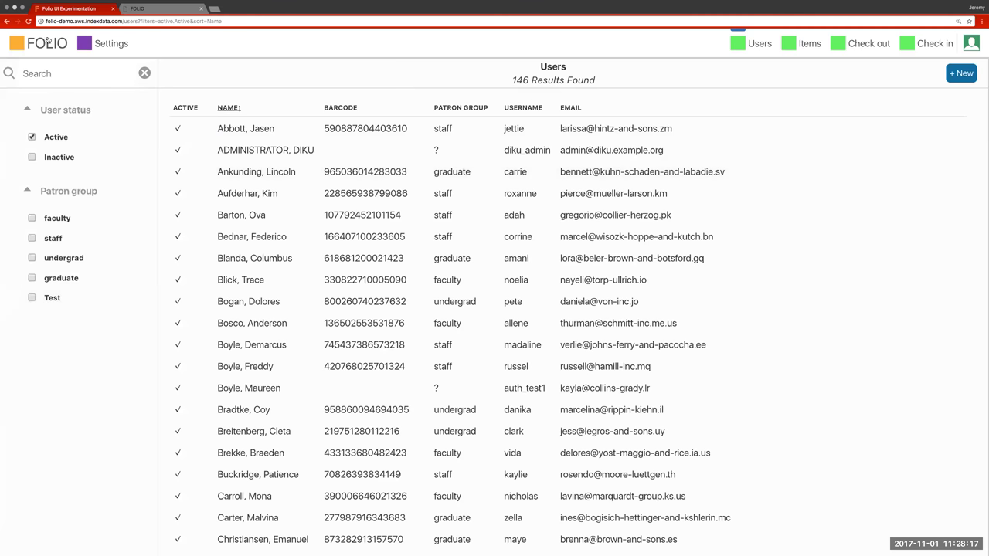
left_click(96, 46)
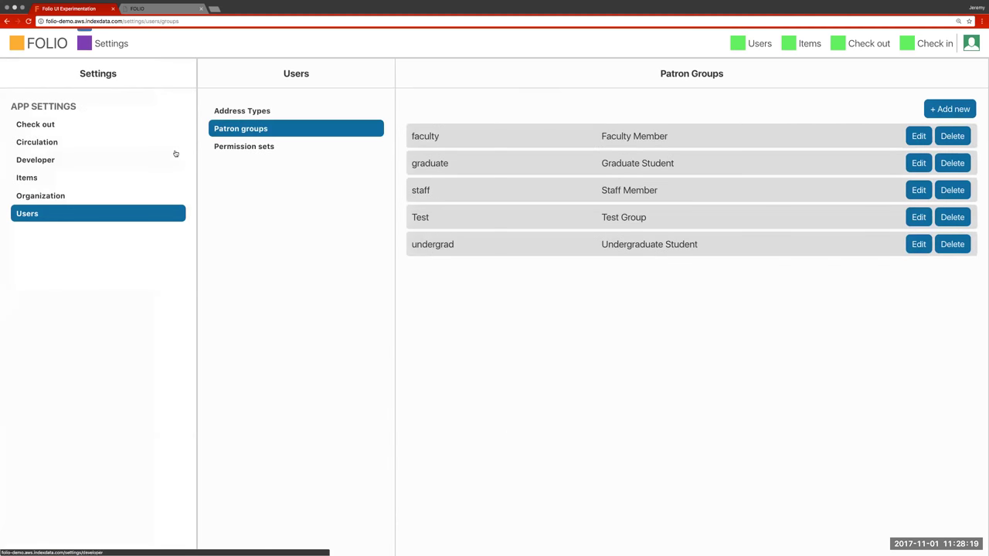
left_click(953, 217)
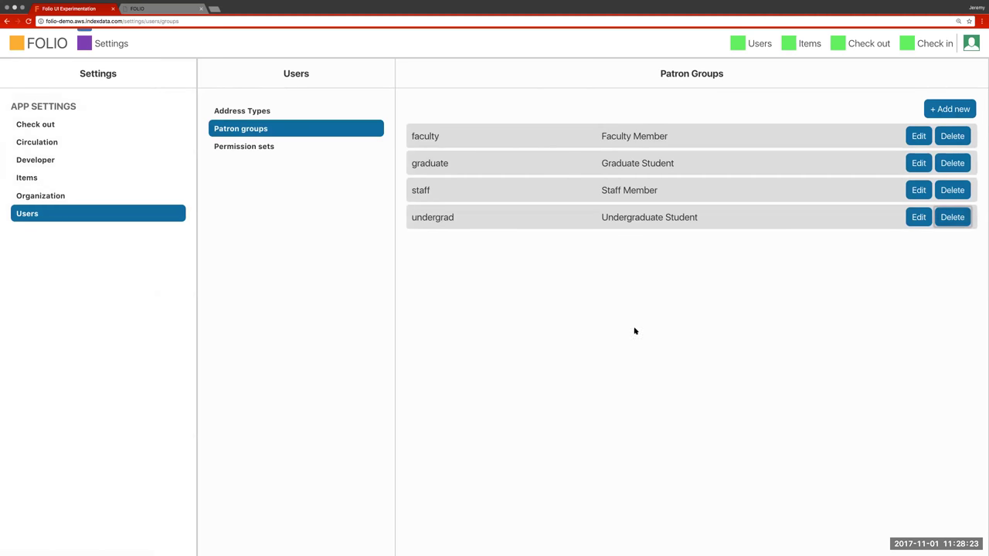
Step: Recheck the patron group filters in the user list and examine the address section of the fourth user's details
left_click(757, 44)
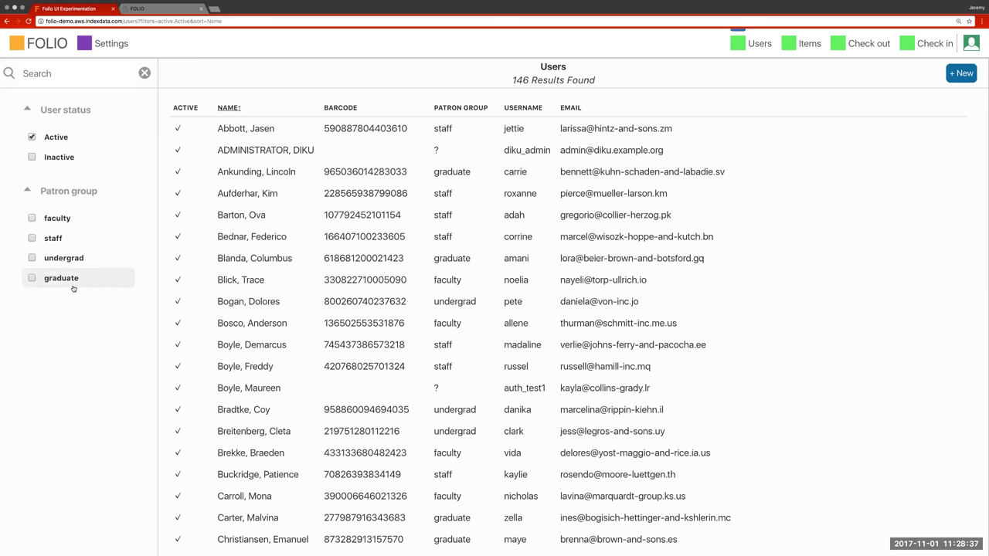
left_click(256, 194)
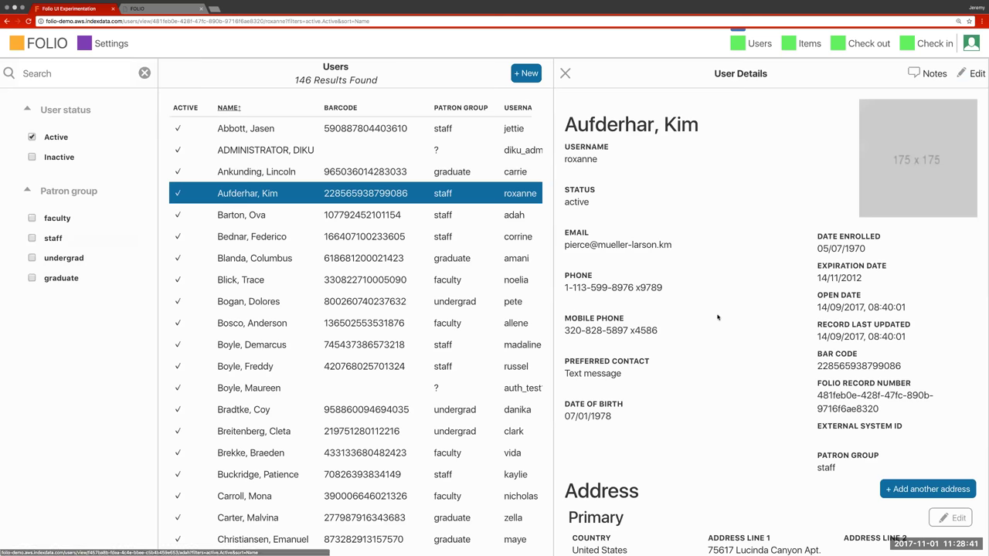
scroll(717, 317, "down", 2)
scroll(717, 317, "down", 1)
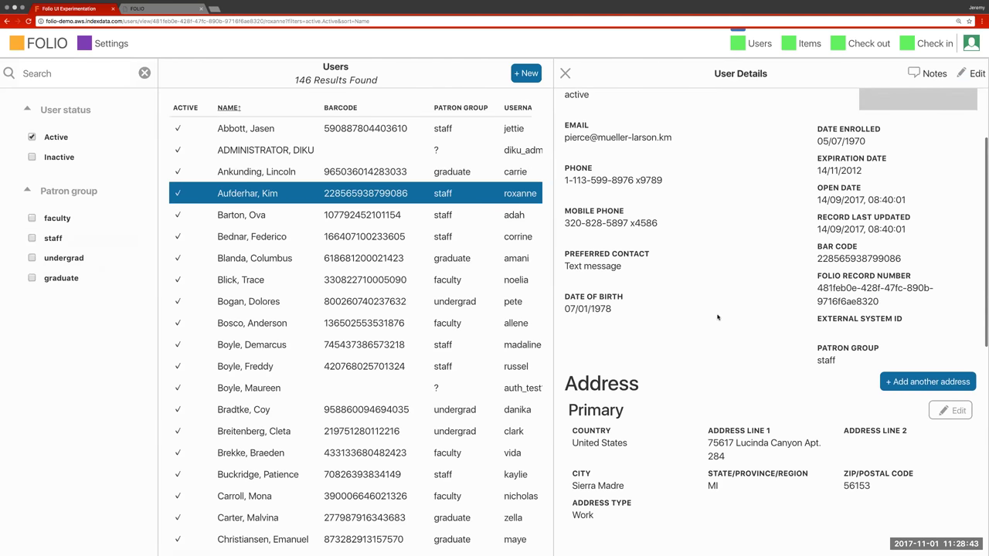
scroll(717, 317, "down", 2)
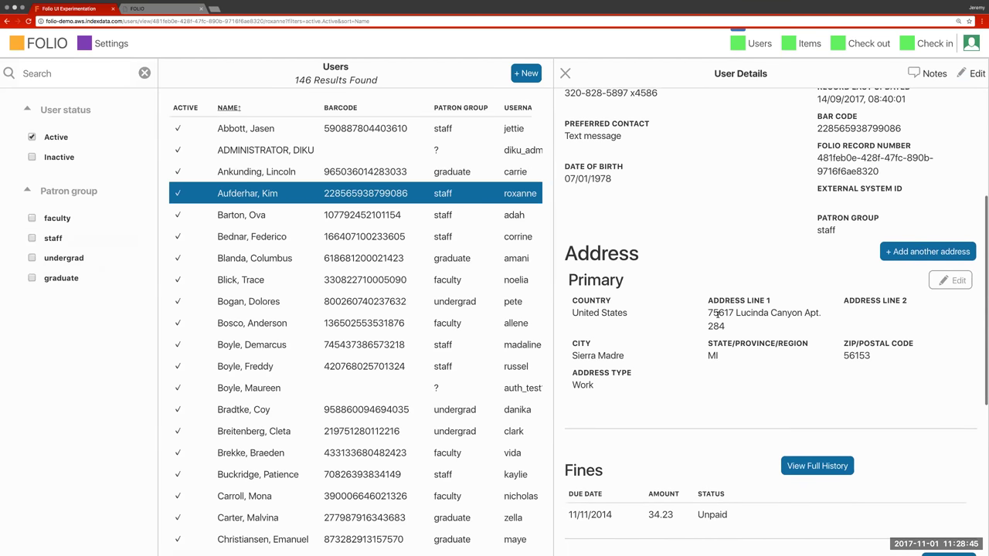
scroll(717, 313, "down", 2)
scroll(576, 183, "up", 1)
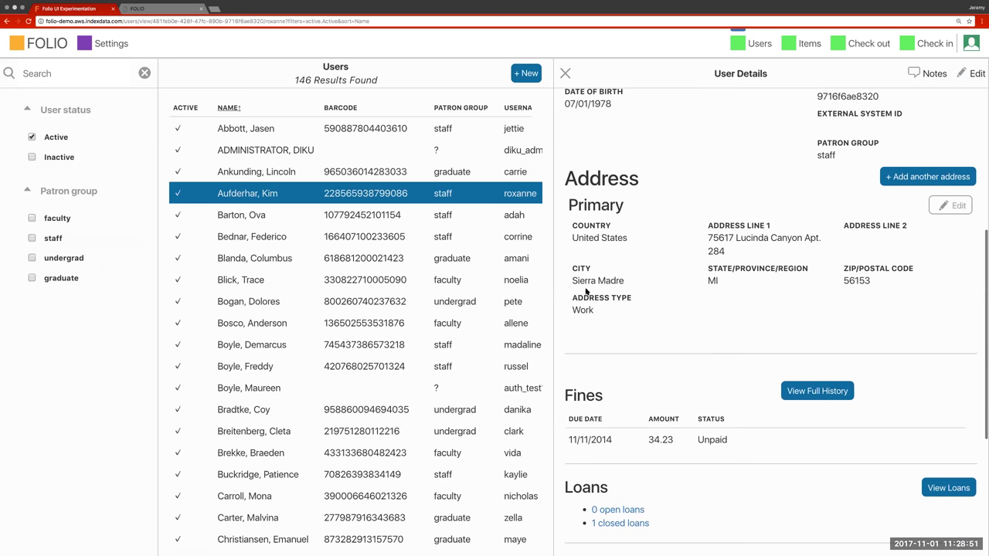
Step: Start another address for this user, examine the available address types, and discard the entry
left_click(895, 178)
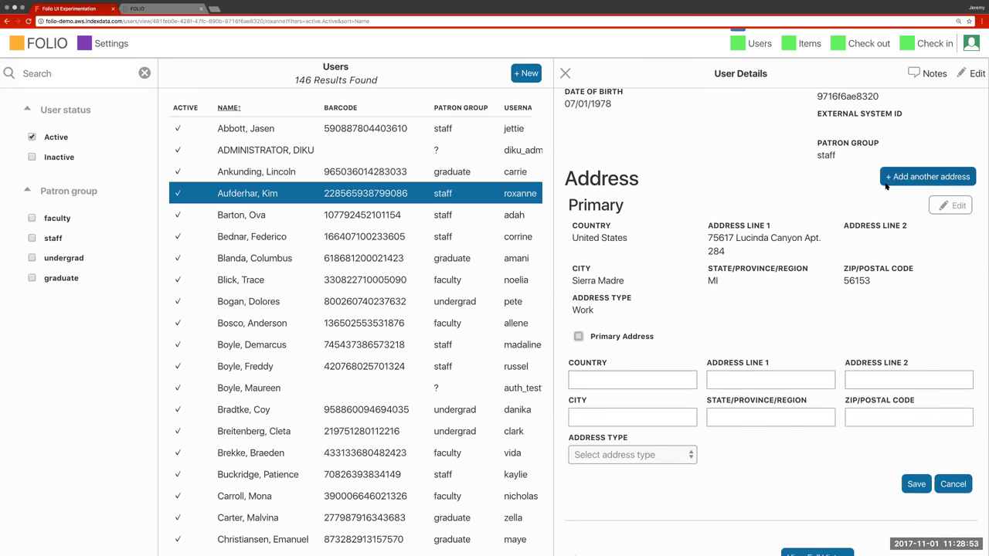
scroll(696, 375, "down", 3)
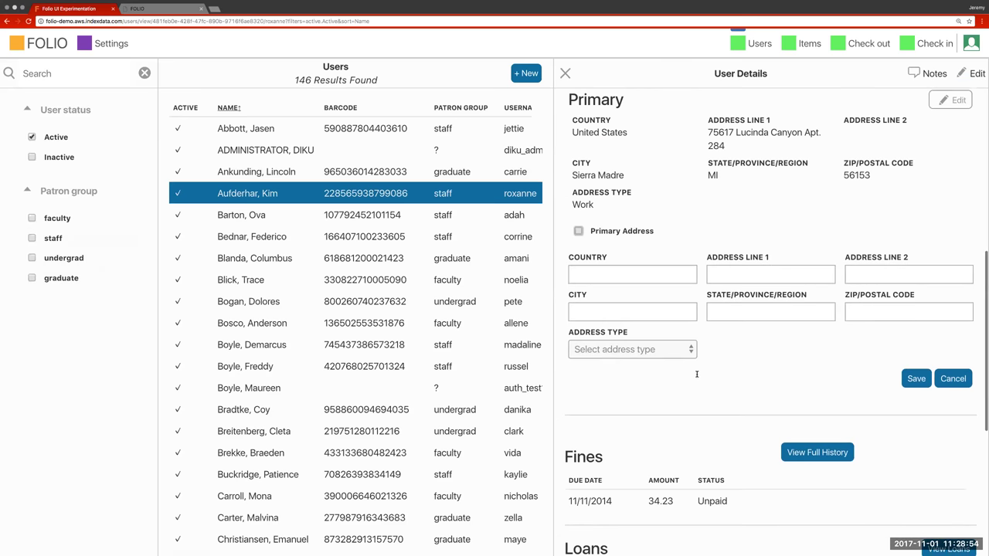
left_click(601, 347)
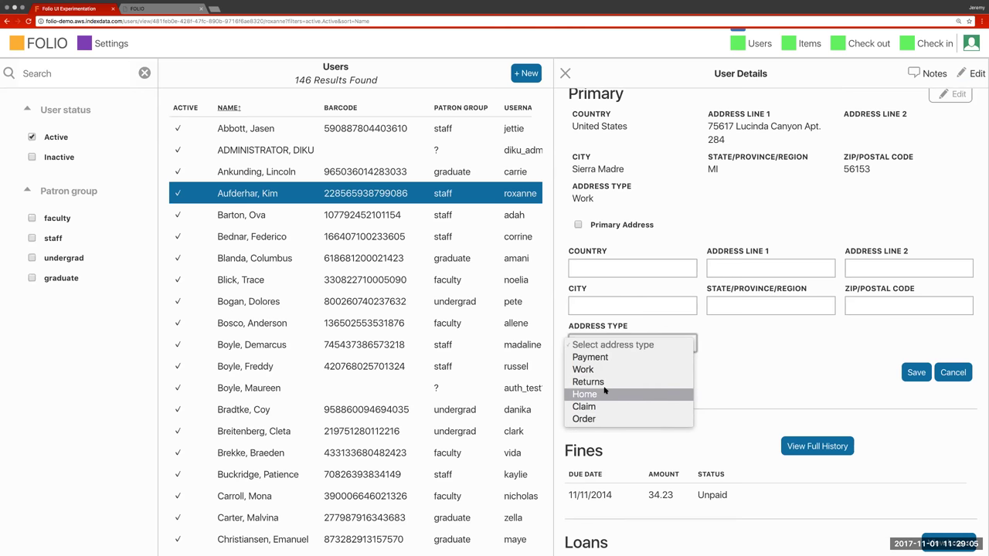
left_click(815, 362)
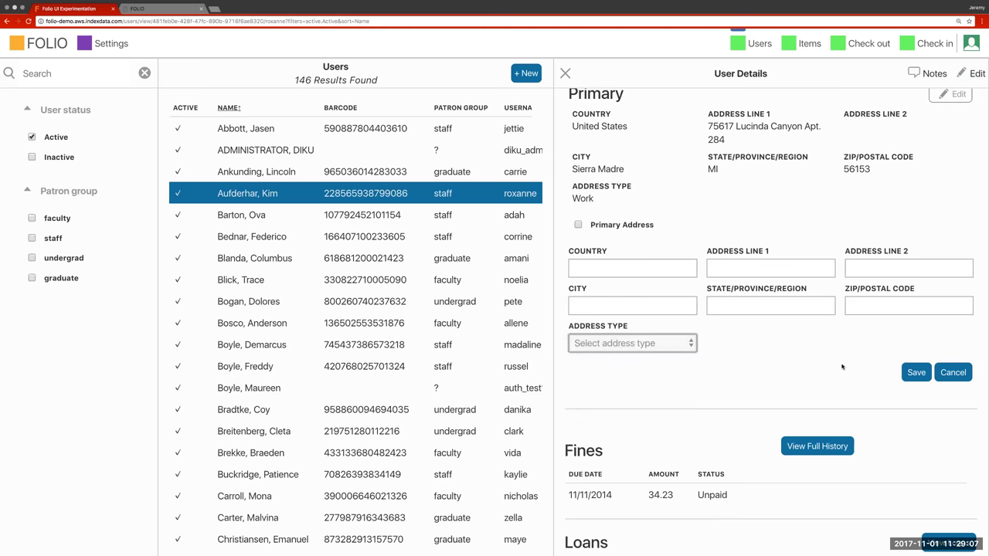
left_click(638, 344)
left_click(623, 382)
left_click(954, 377)
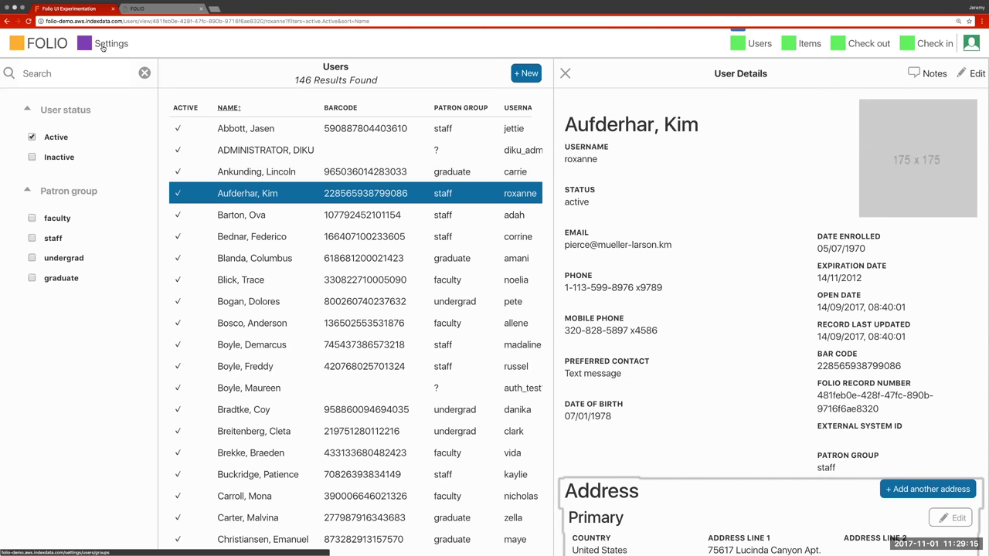
Step: Review the organization settings, including key bindings, and the address types in the user settings
left_click(107, 45)
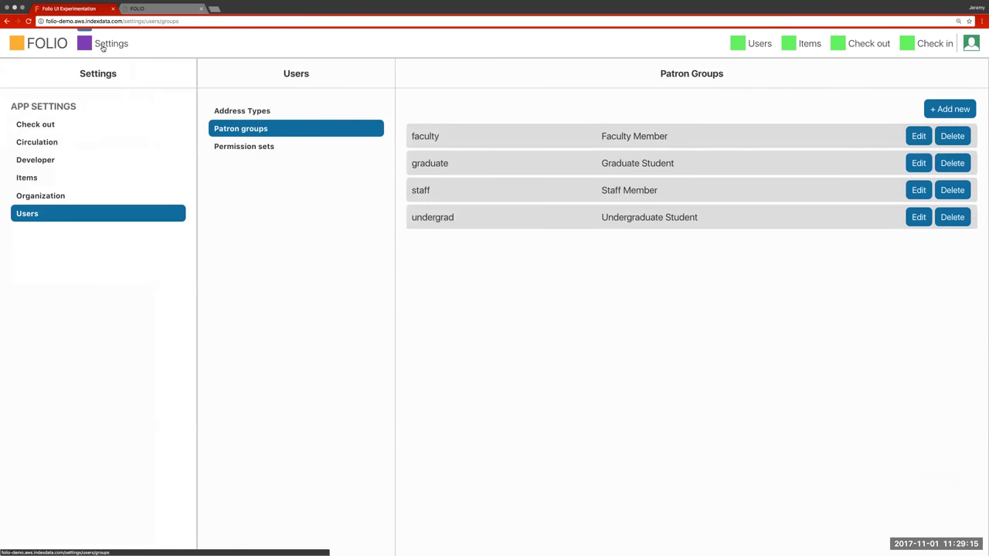
left_click(44, 196)
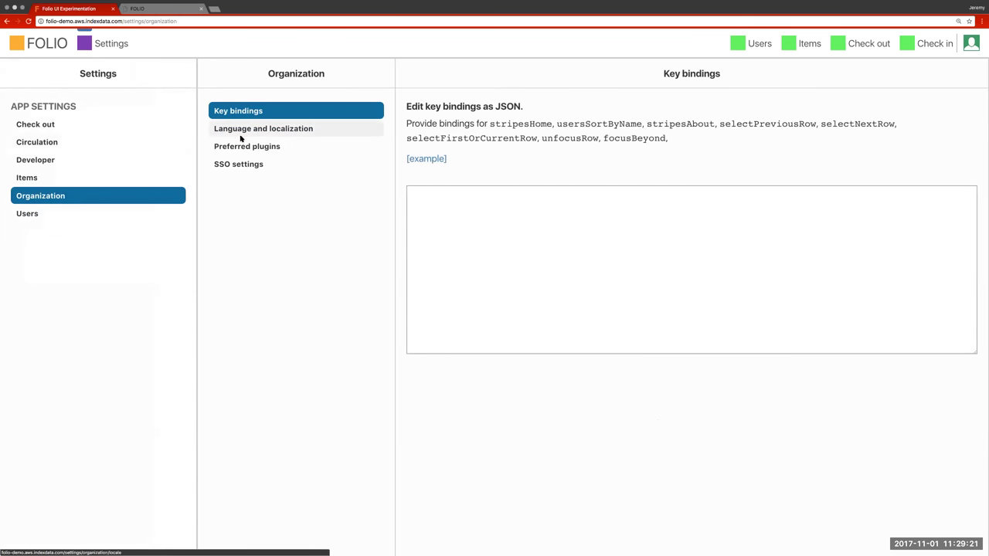
left_click(25, 214)
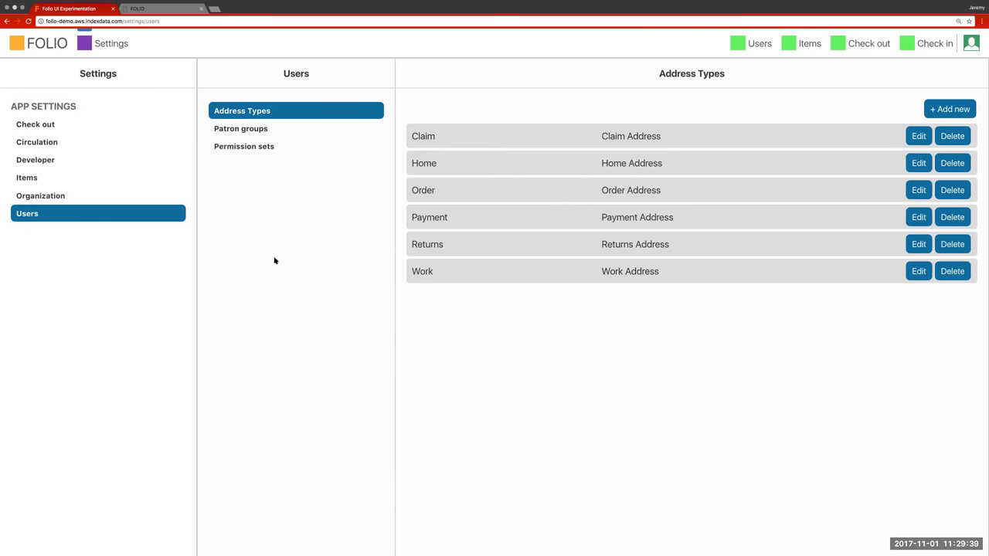
Step: Return to the selected user's details, examine the fines, loans and proxy sections, and view the closed and open loans
left_click(760, 44)
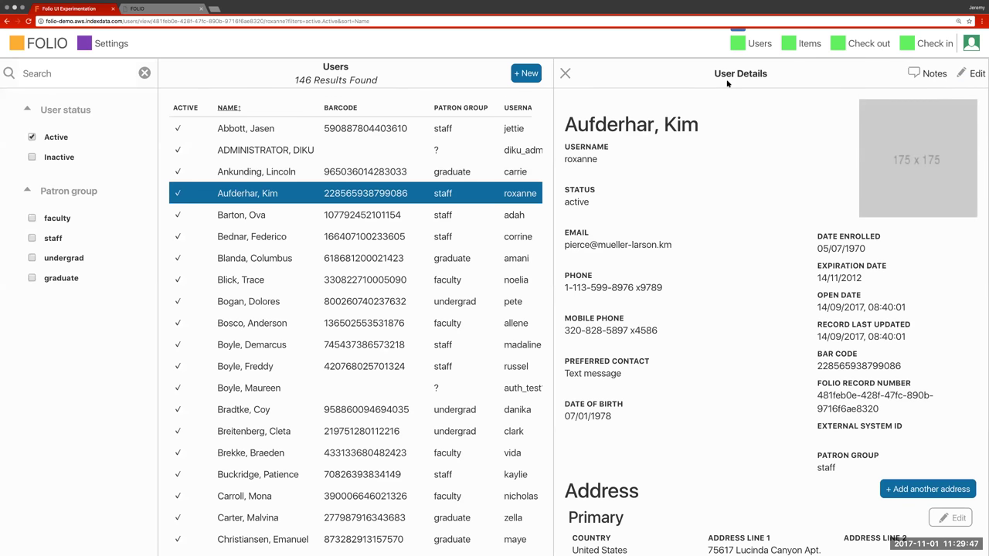
scroll(737, 325, "down", 10)
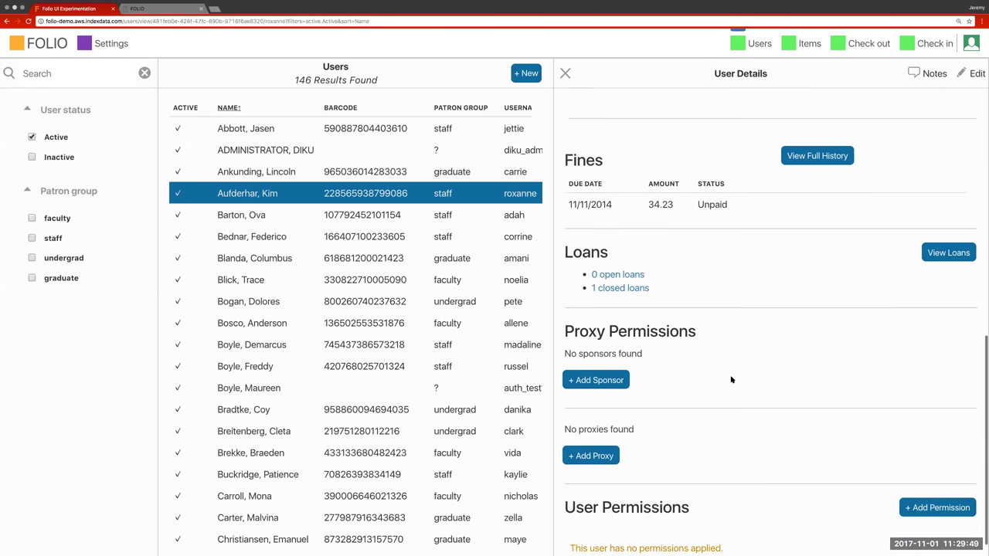
scroll(731, 380, "down", 1)
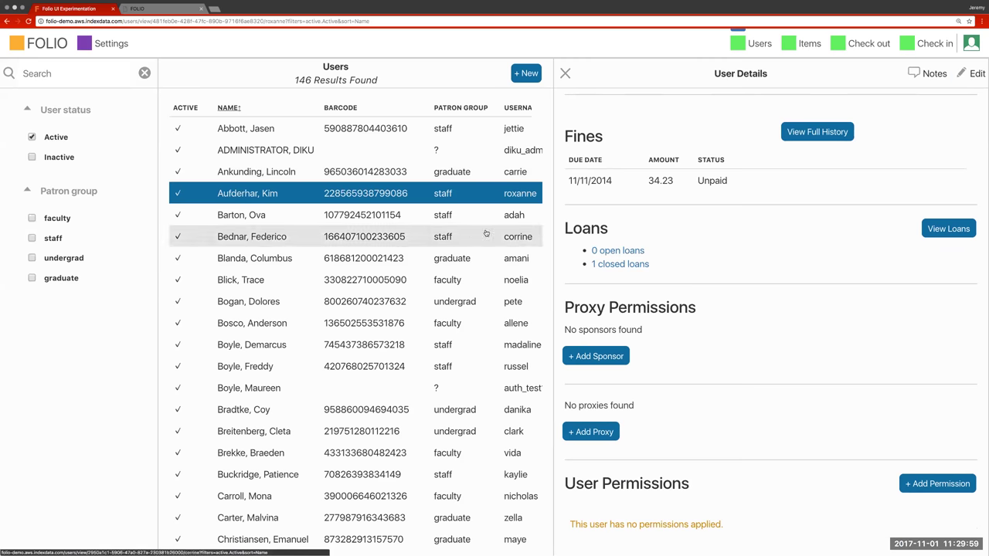
left_click(621, 266)
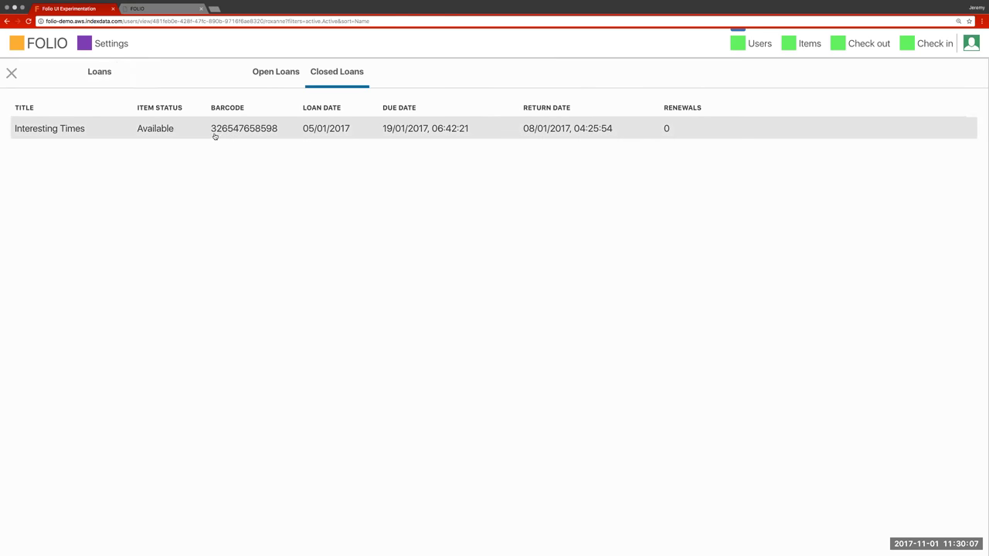
left_click(280, 68)
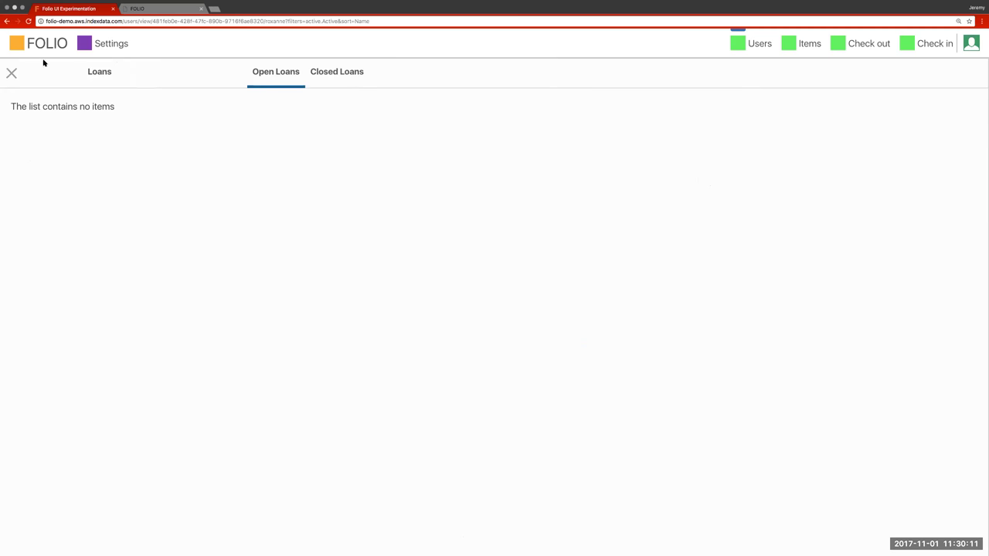
left_click(11, 73)
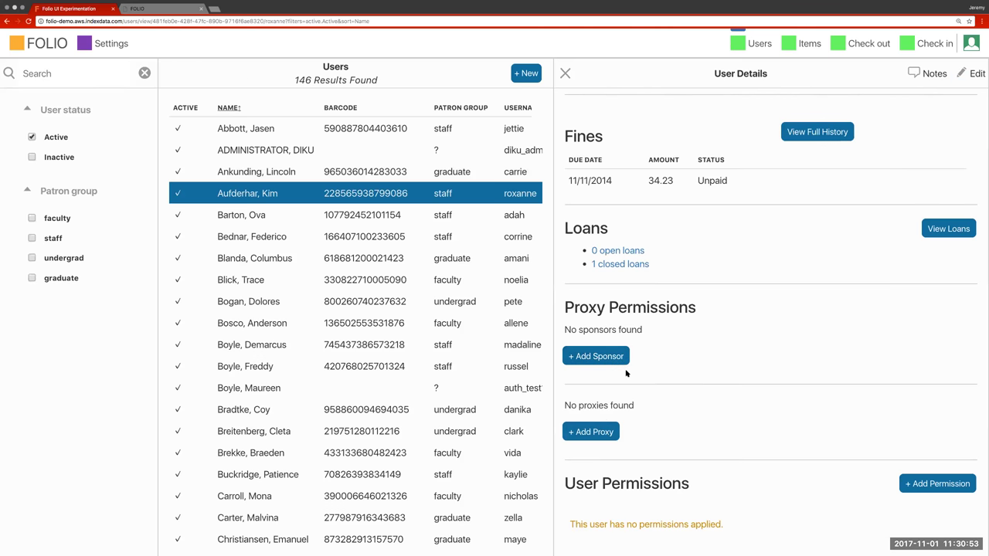
Step: Add the twelfth user of the selection list as a proxy in the DIKU administrator's record
left_click(294, 153)
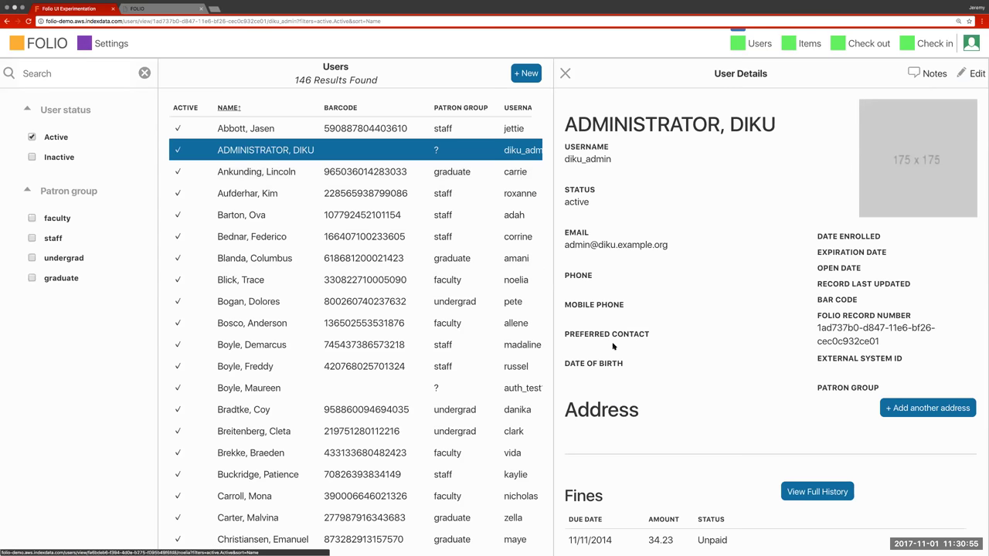
scroll(612, 346, "down", 10)
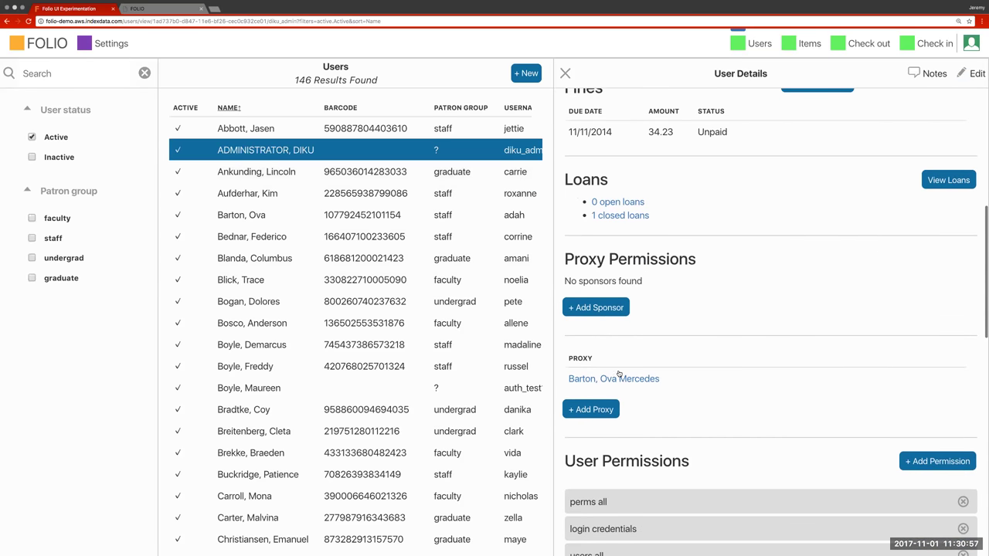
left_click(590, 410)
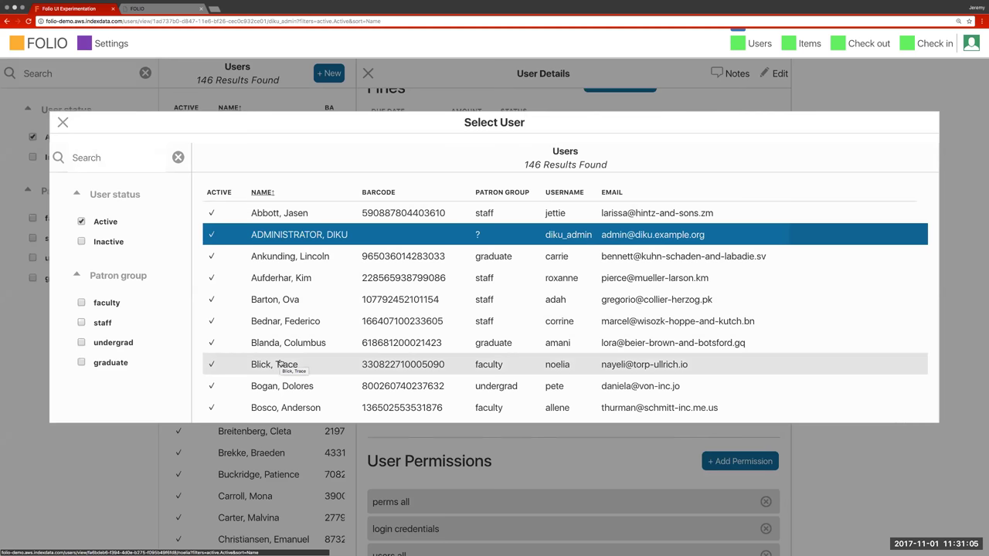
scroll(280, 364, "down", 3)
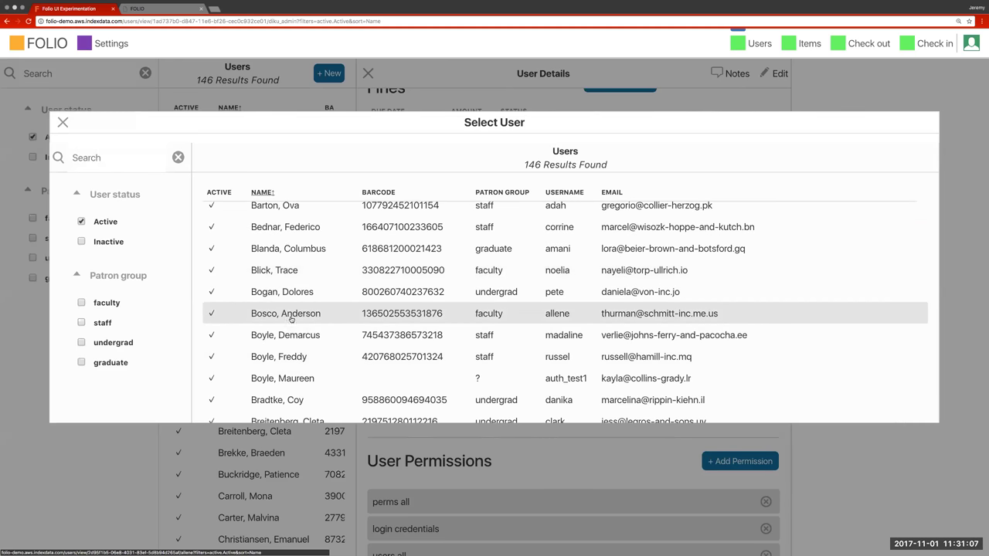
left_click(289, 359)
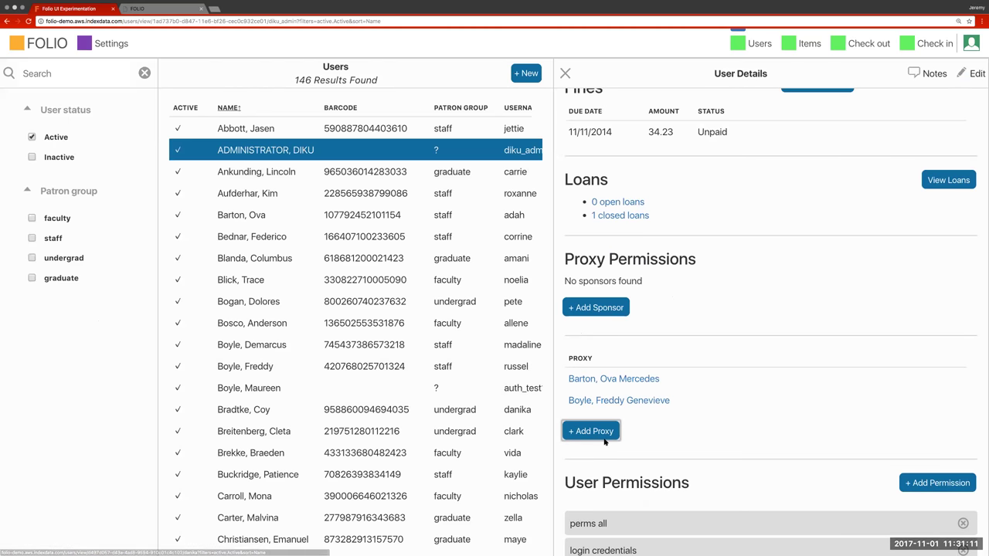
Step: Open the first listed proxy's user record from the administrator's details and examine its sponsor and proxies
scroll(604, 442, "down", 2)
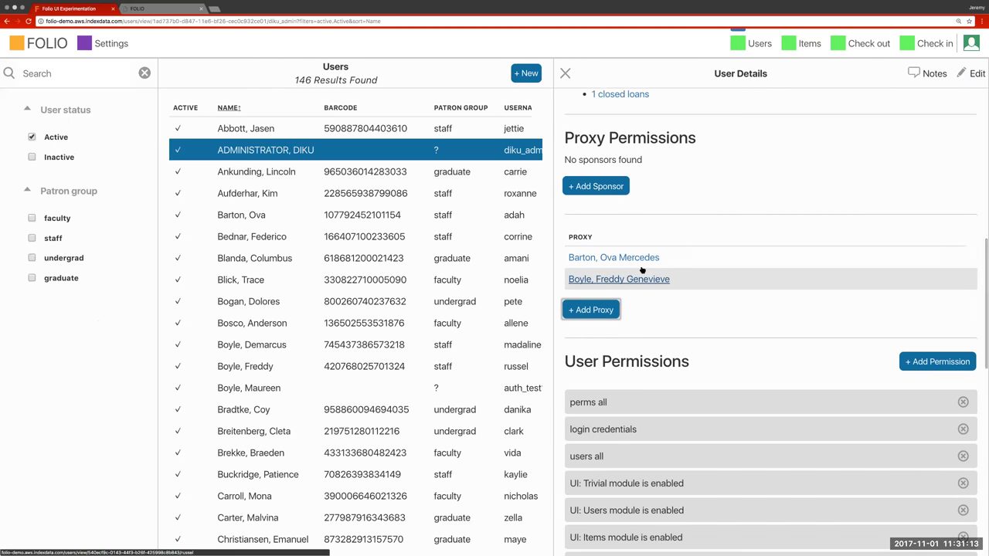
scroll(655, 286, "up", 1)
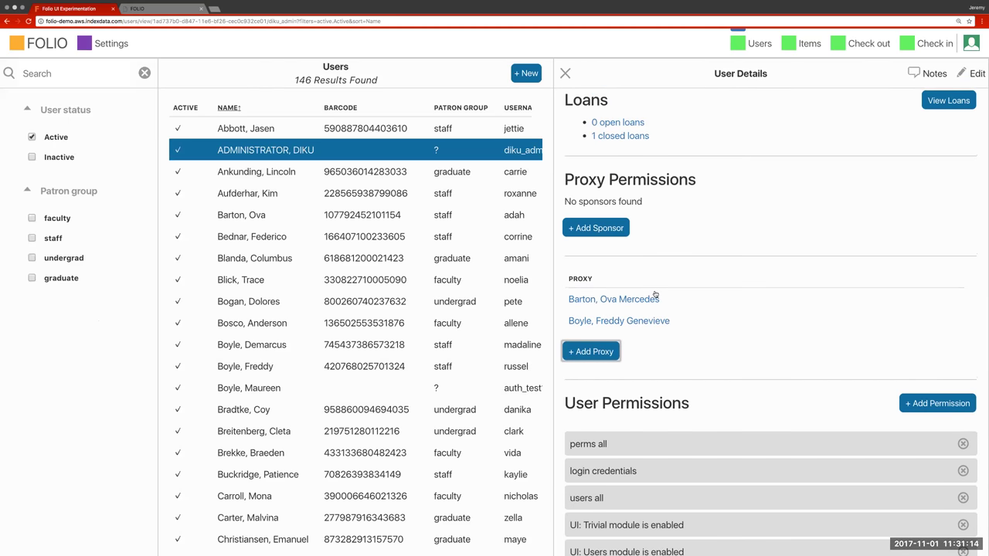
left_click(587, 304)
scroll(634, 367, "down", 5)
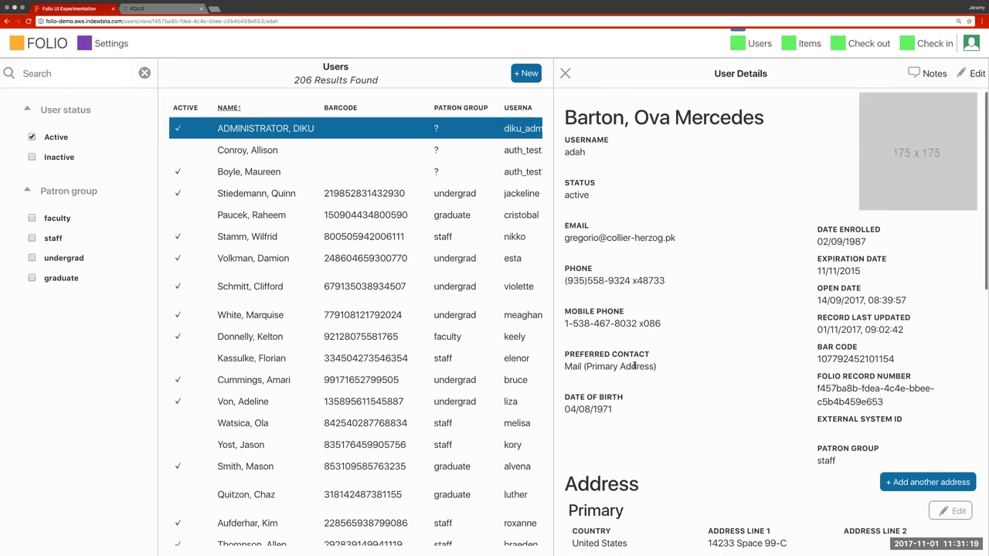
scroll(633, 367, "down", 3)
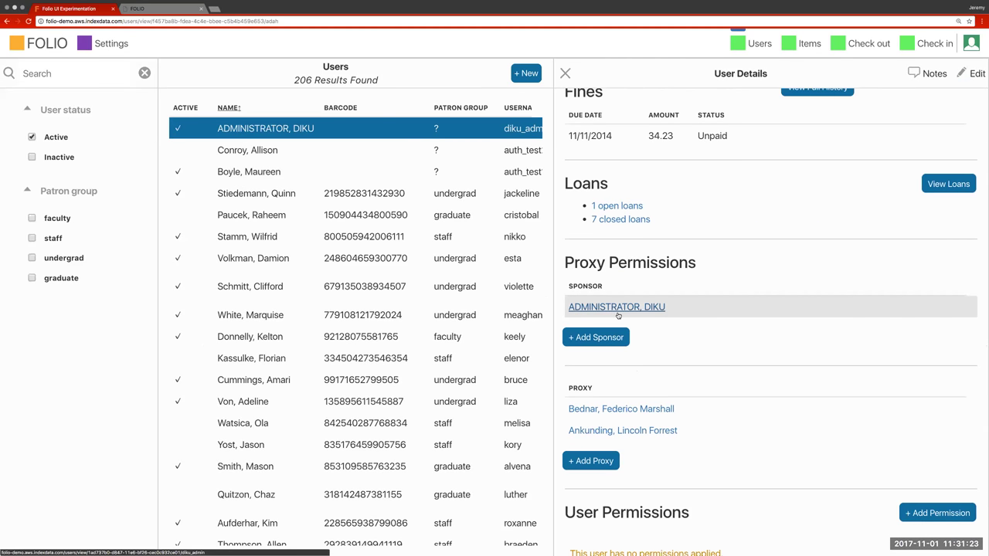
scroll(627, 313, "down", 1)
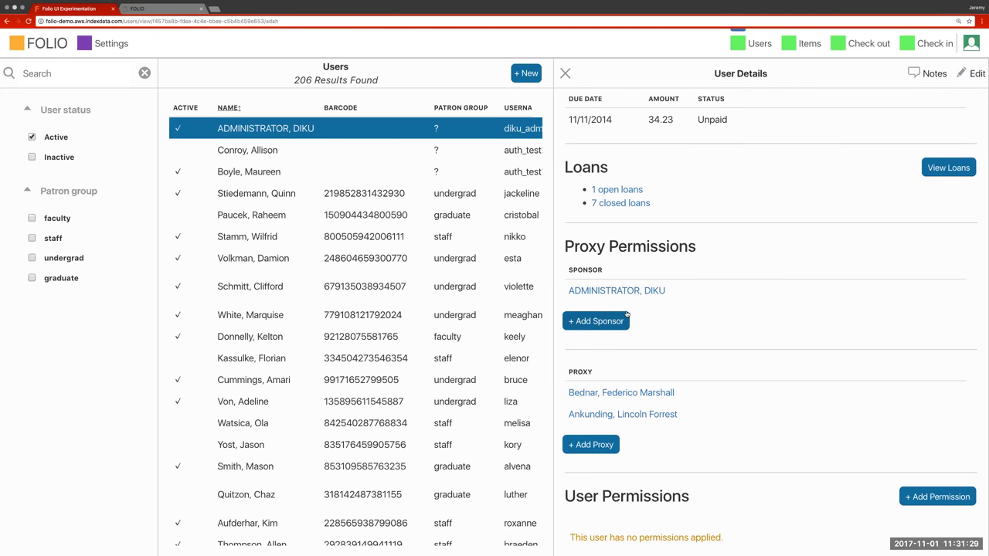
scroll(626, 314, "up", 10)
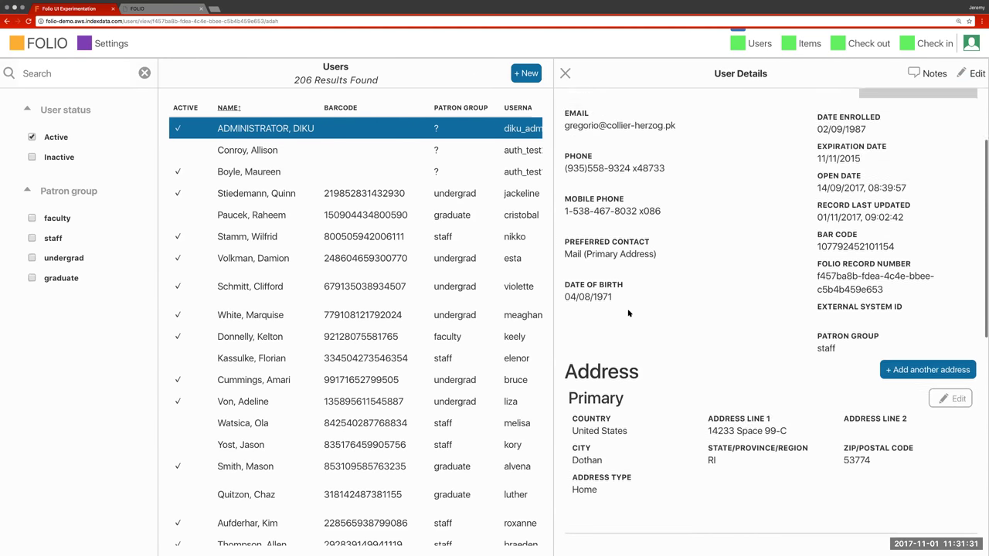
scroll(628, 313, "up", 3)
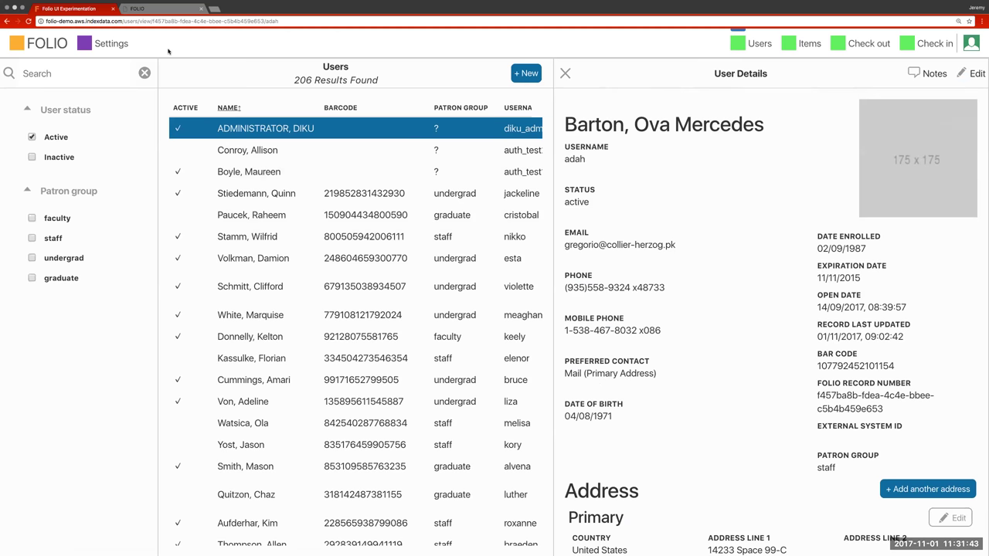
Step: Switch to the Frontside FOLIO demo and search the eHoldings vendors for ebsco
left_click(166, 8)
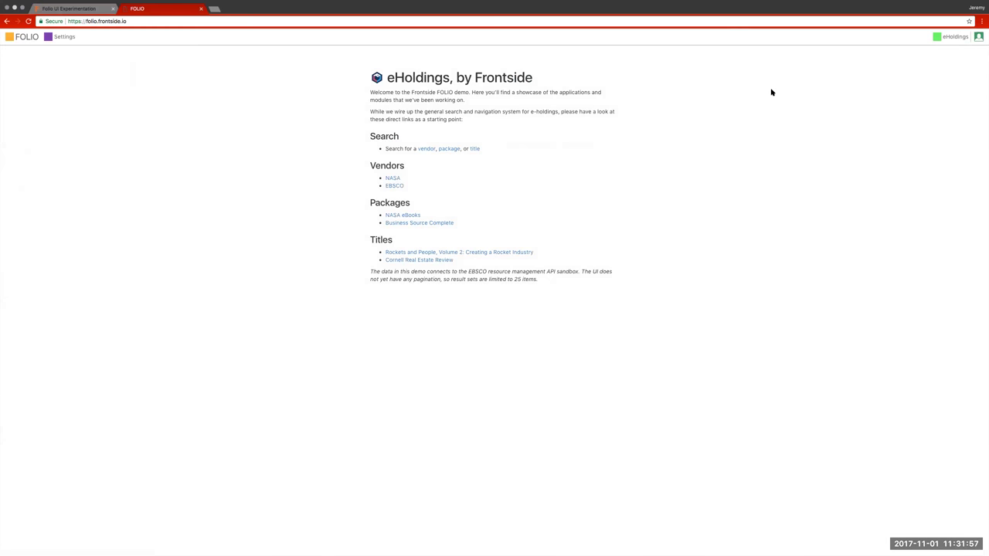
left_click(950, 38)
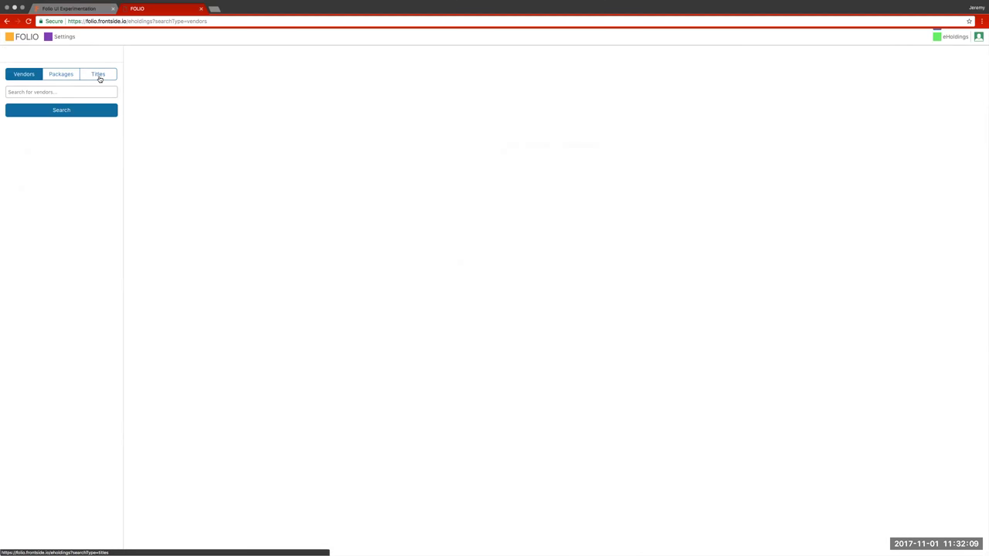
left_click(30, 92)
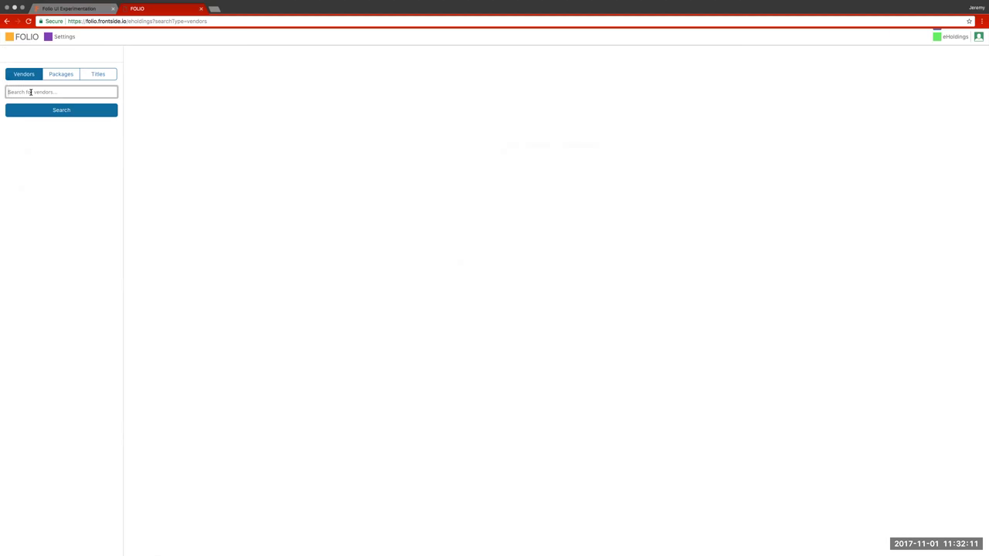
type("eb")
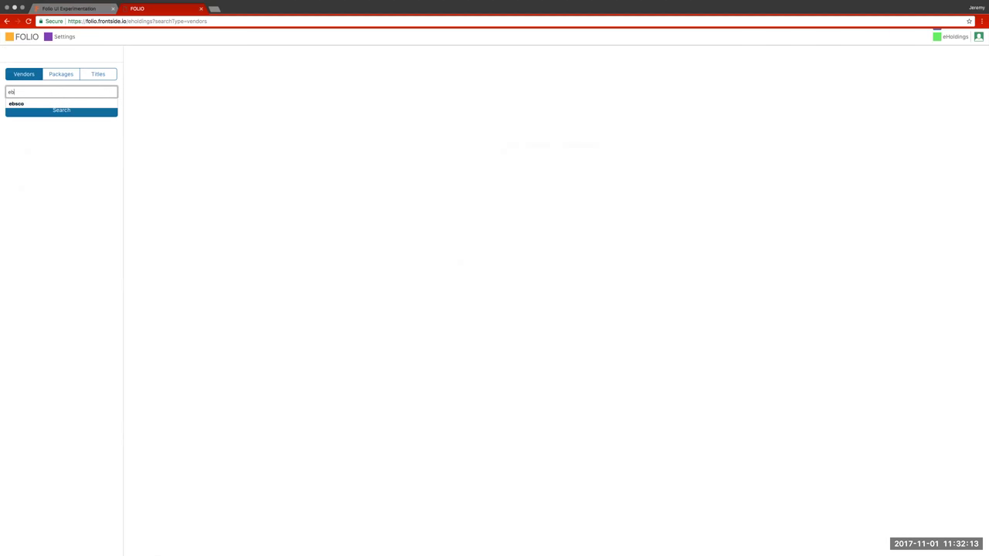
key("Down")
left_click(22, 104)
left_click(32, 113)
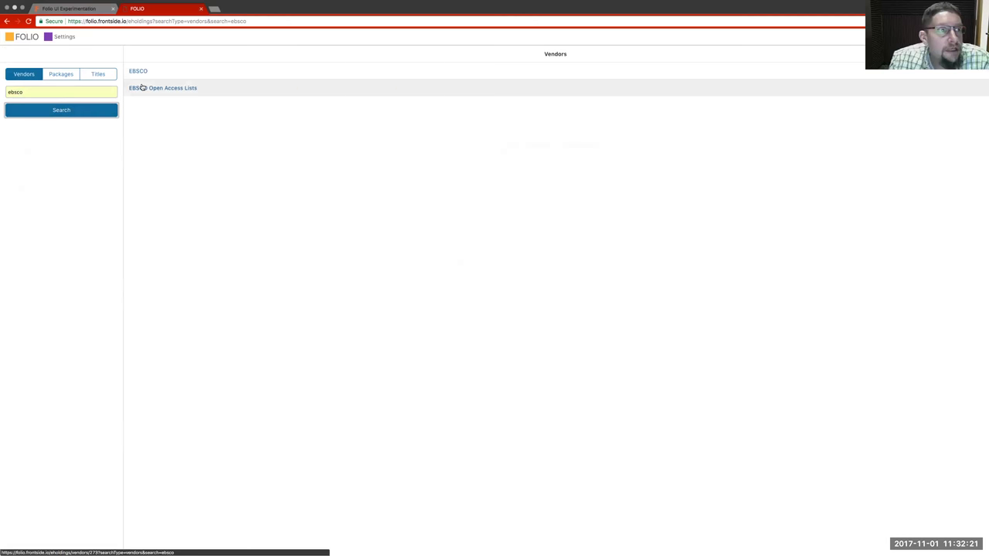
Step: Enlarge the page display and examine the package list of the vendor EBSCO
key("super+equal")
key("super+equal")
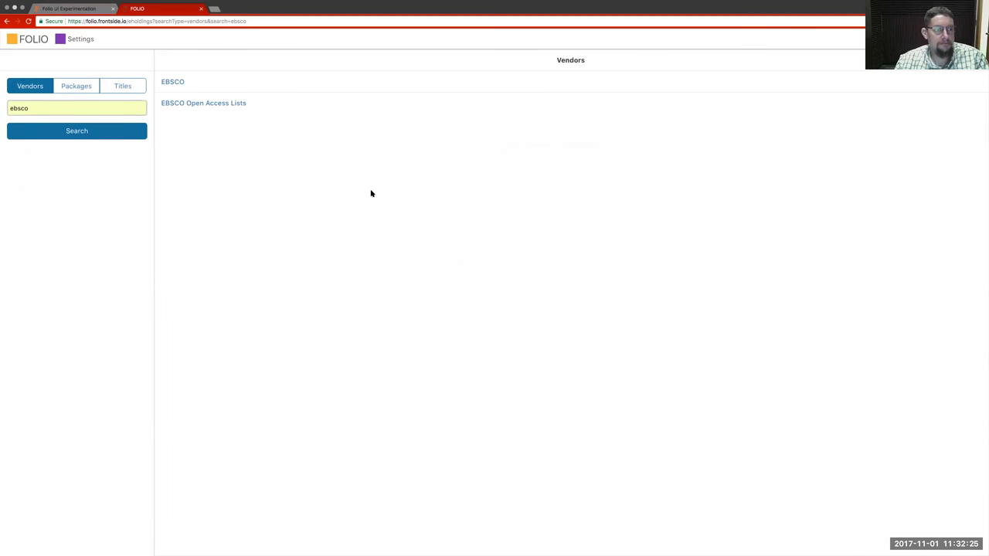
left_click(178, 86)
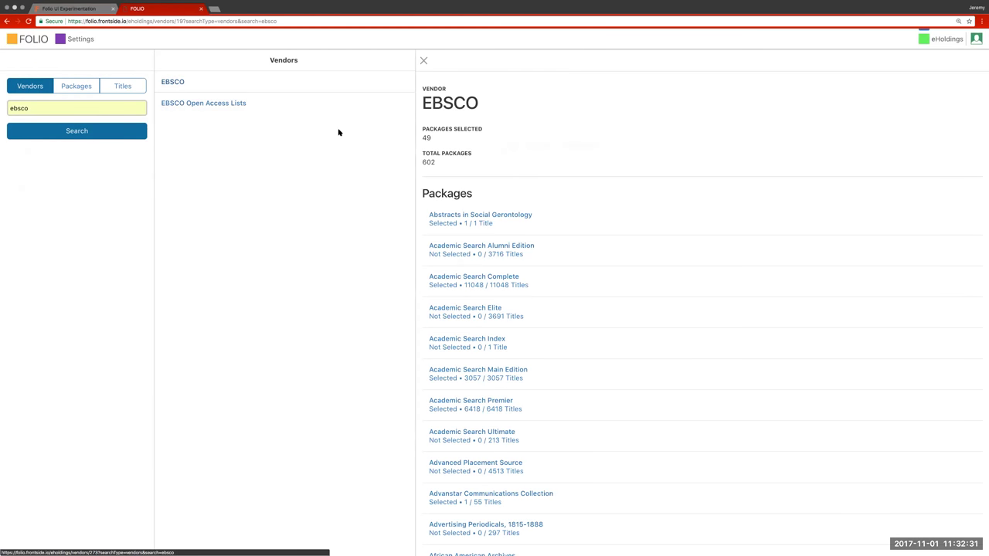
scroll(556, 241, "down", 5)
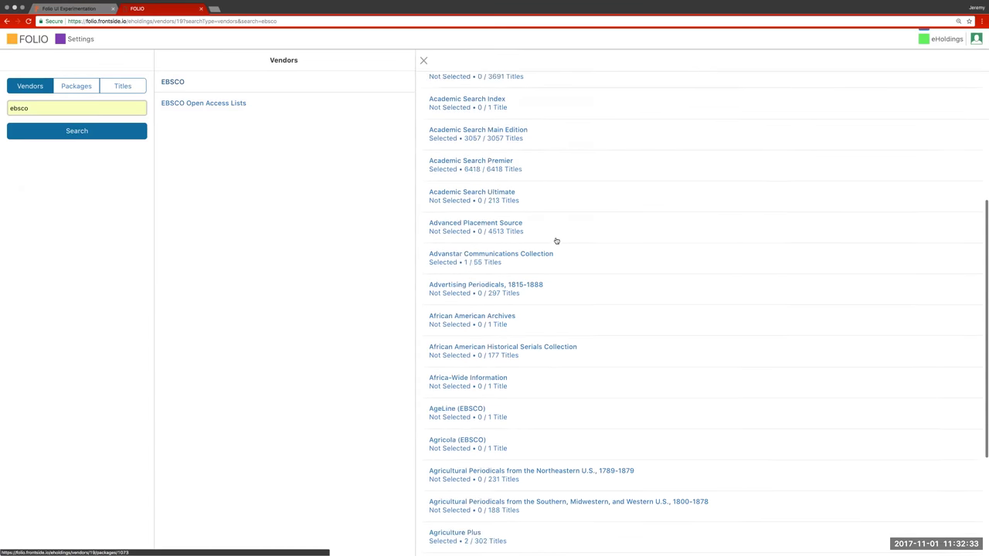
scroll(556, 242, "up", 6)
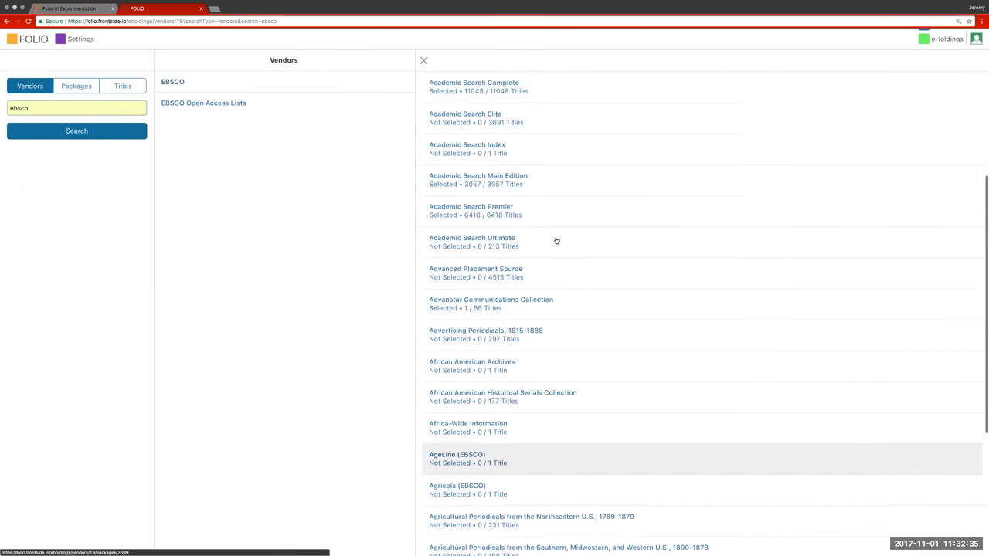
Step: View the vendor EBSCO Open Access Lists and open its EBSCO Open Access Arts Collection package
left_click(222, 101)
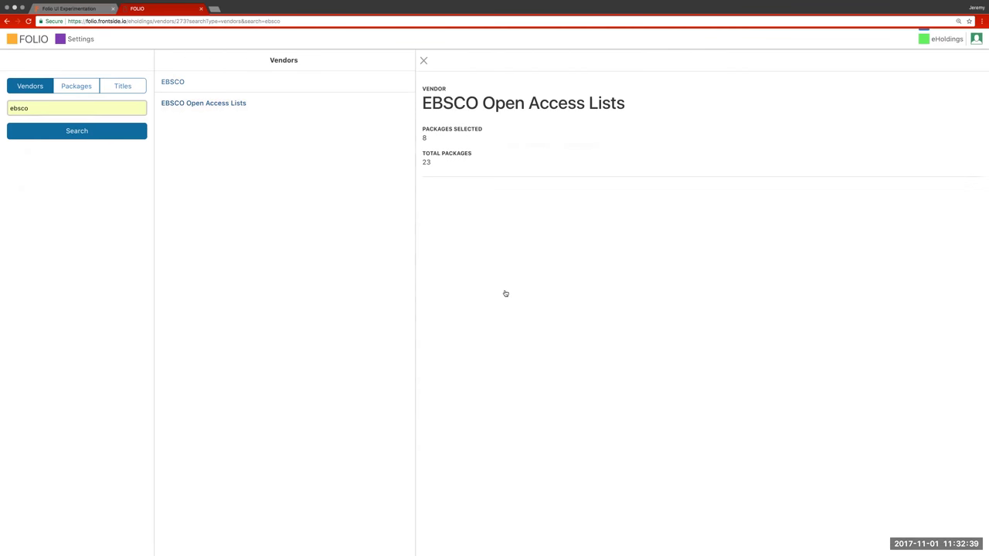
scroll(503, 301, "down", 1)
scroll(495, 232, "down", 3)
left_click(479, 114)
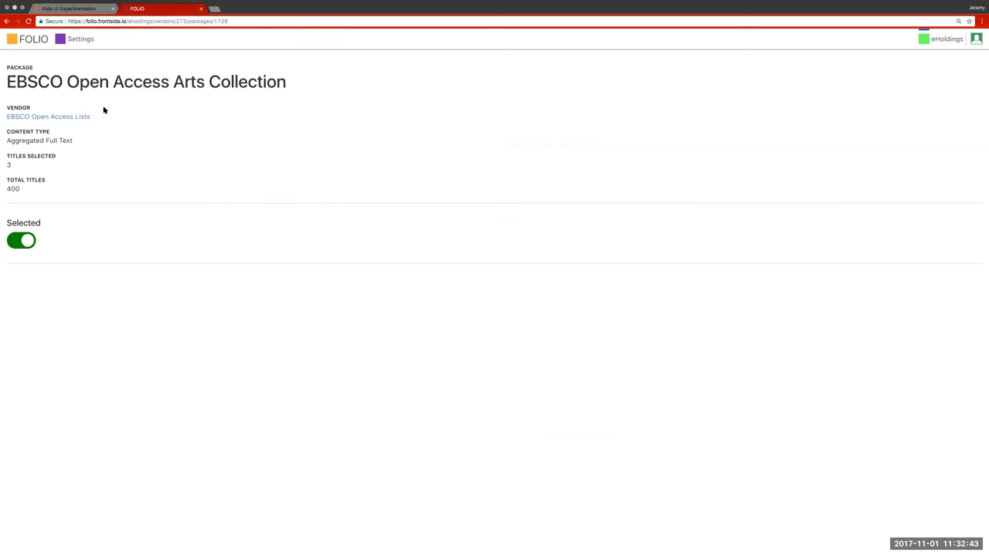
Step: Examine the package's titles and open the record for 19: Interdisciplinary Studies in the Long Nineteenth Century
scroll(109, 110, "down", 1)
scroll(162, 141, "down", 3)
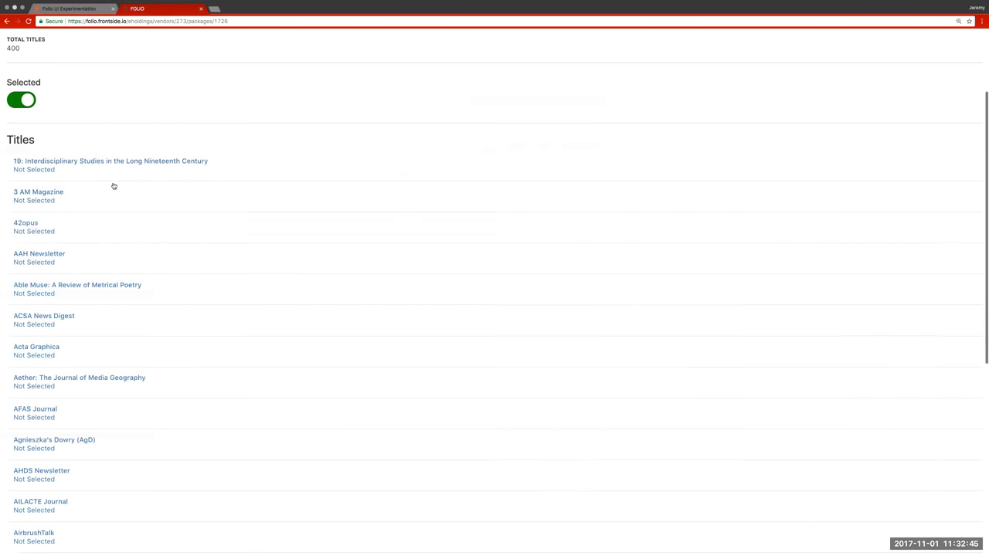
scroll(83, 228, "down", 5)
scroll(82, 228, "up", 4)
scroll(83, 229, "up", 3)
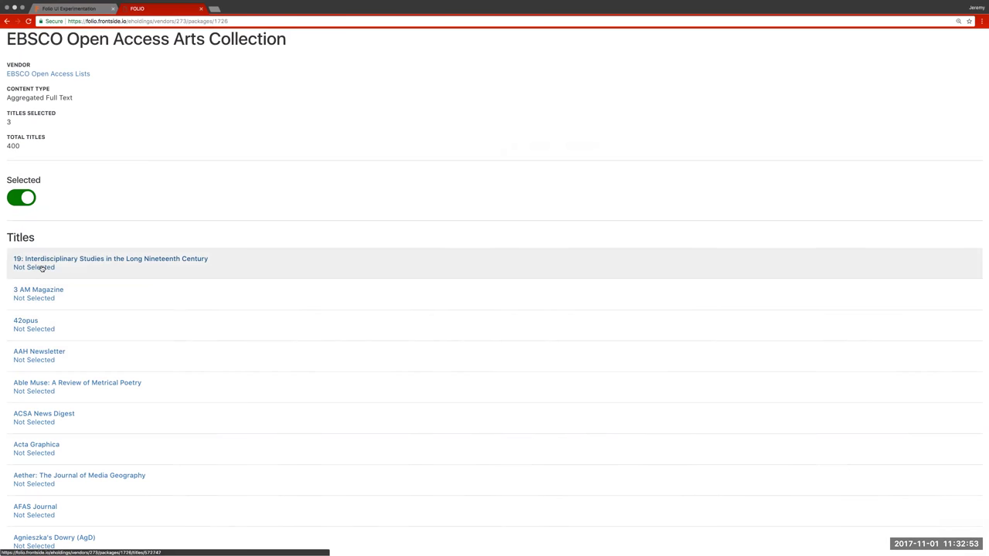
left_click(42, 267)
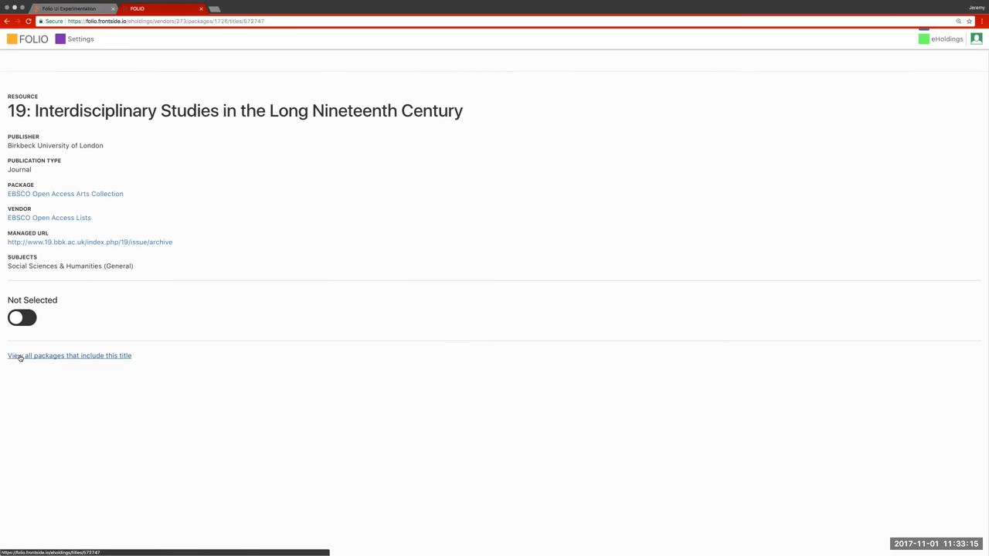
Step: View all packages that include the title, and return to the eHoldings demo's home page
left_click(20, 357)
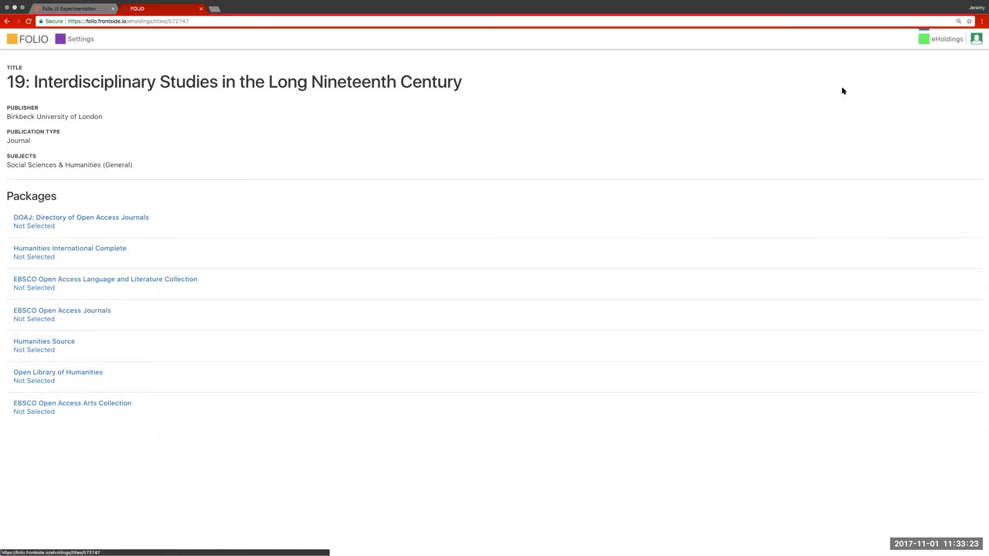
left_click(29, 44)
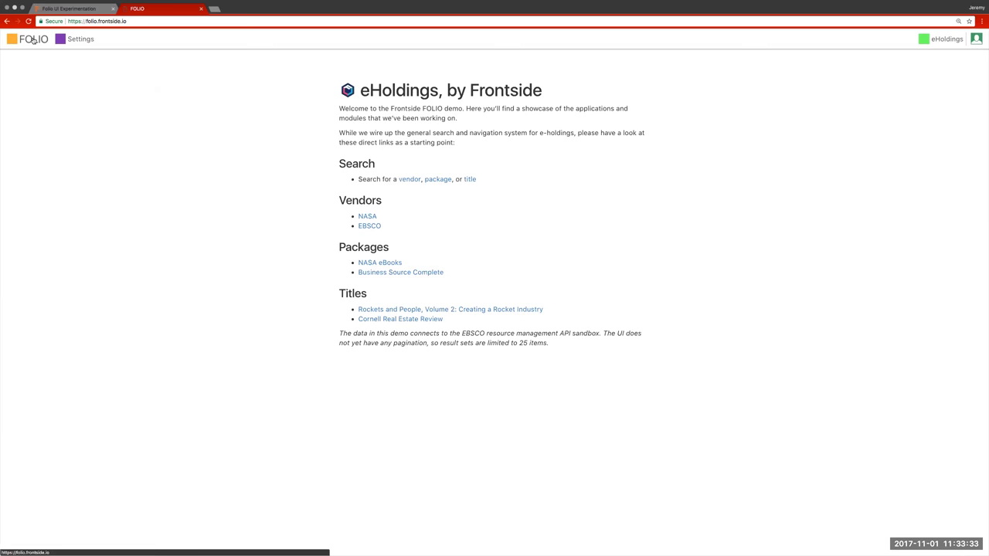
Step: Switch to the Folio UI Experimentation demo, examine the open user's address, fines and loans, and close the record
left_click(69, 9)
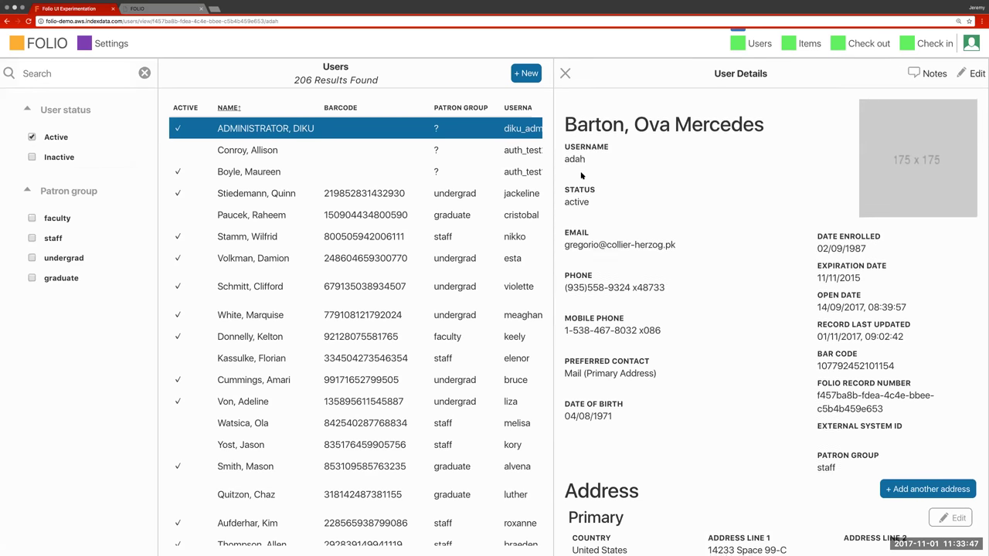
scroll(584, 173, "down", 3)
scroll(582, 175, "down", 3)
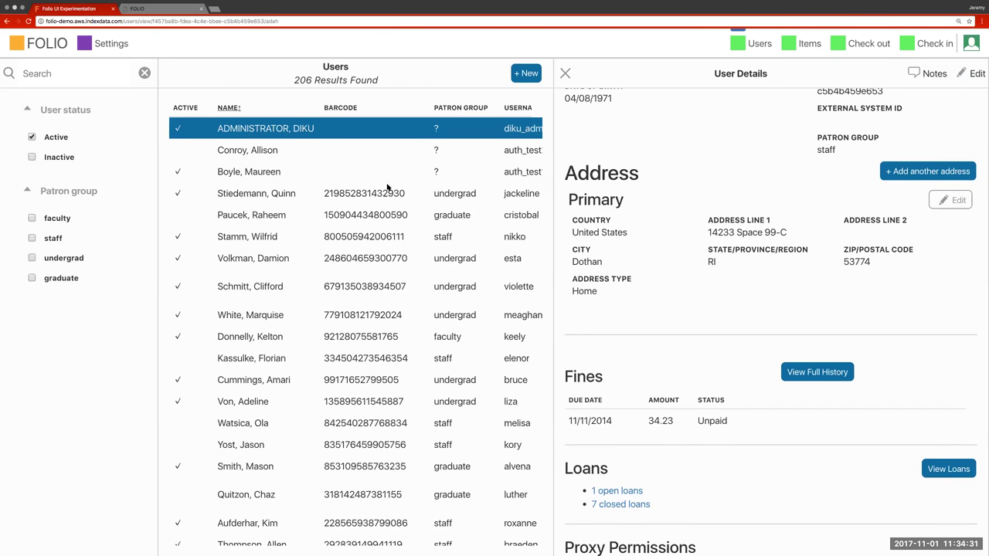
left_click(566, 73)
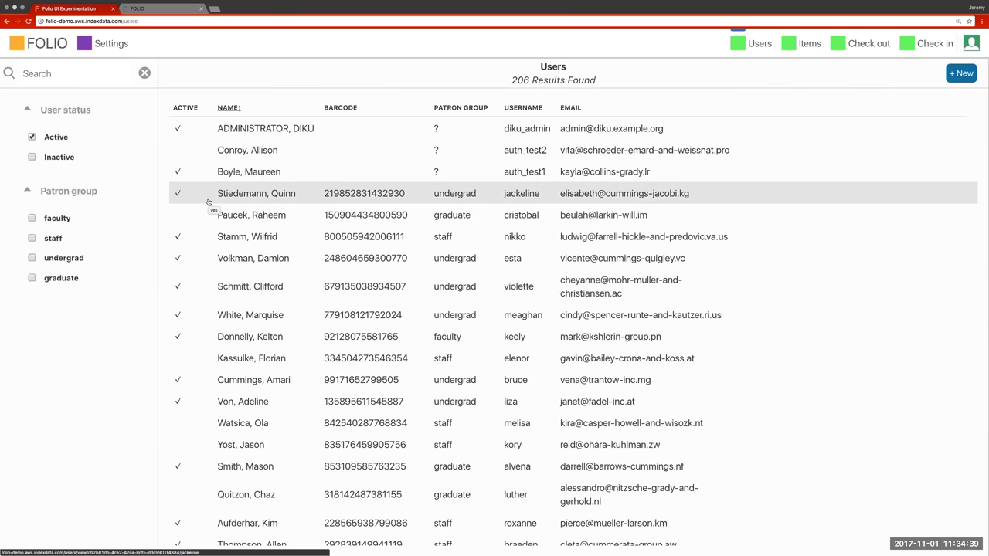
Step: Start a checkout and select the first undergraduate in the user list as the patron
left_click(859, 45)
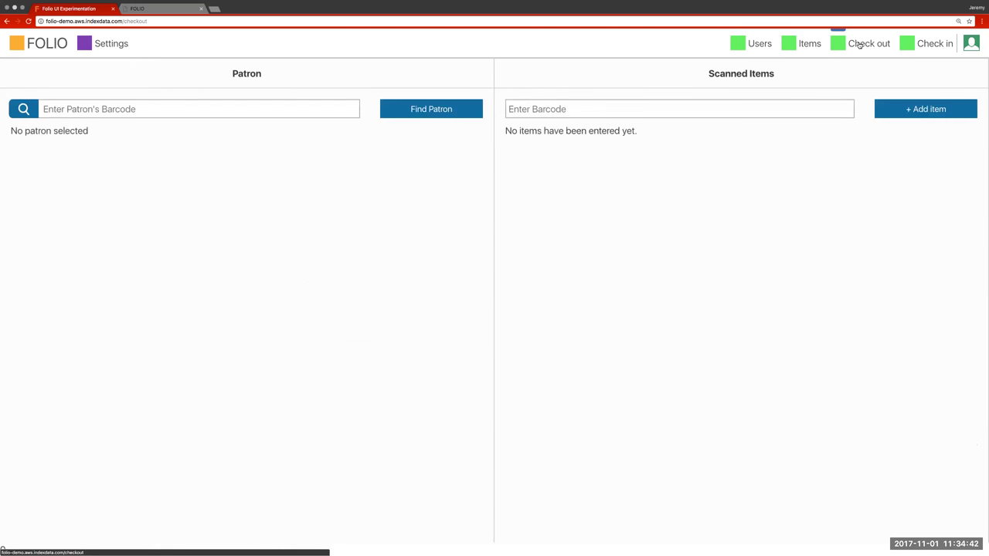
left_click(23, 110)
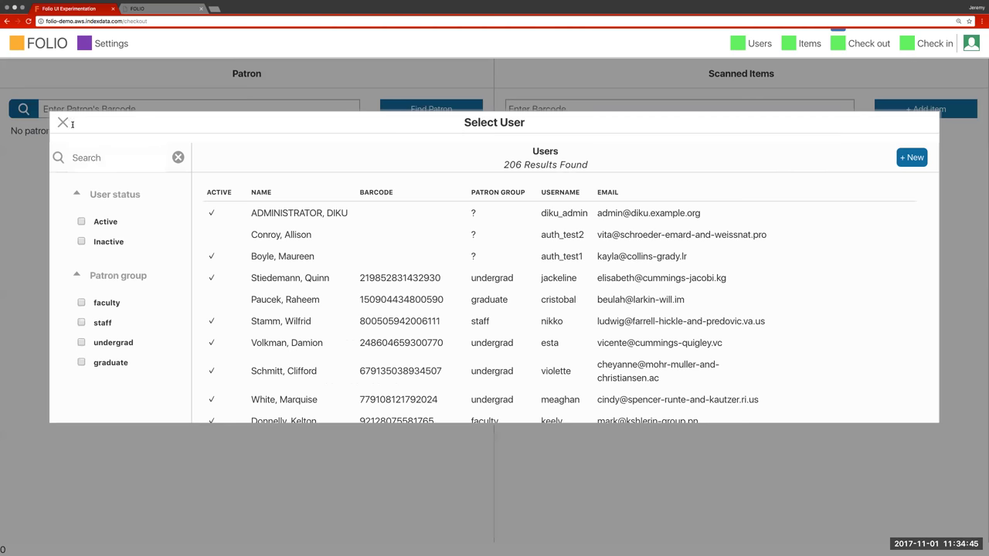
left_click(304, 279)
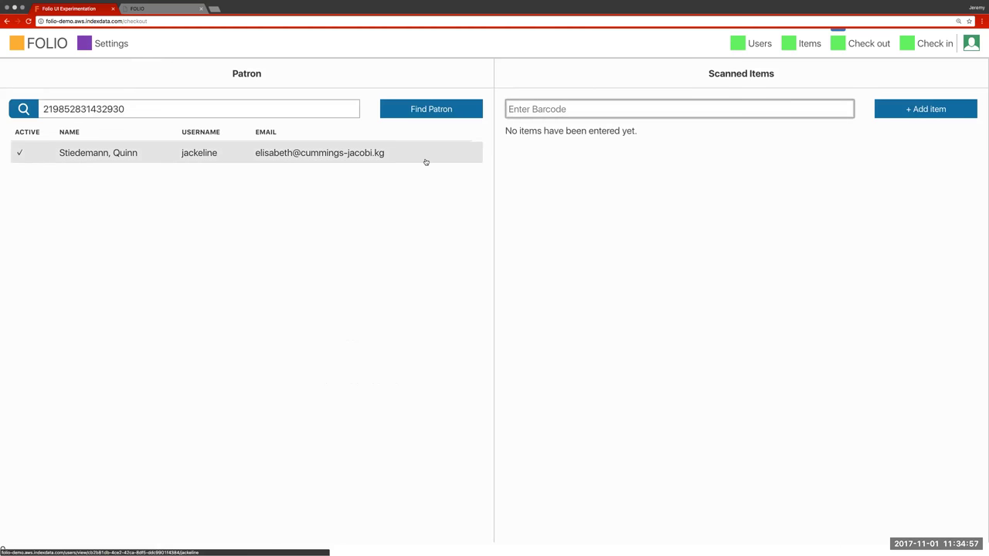
left_click(557, 111)
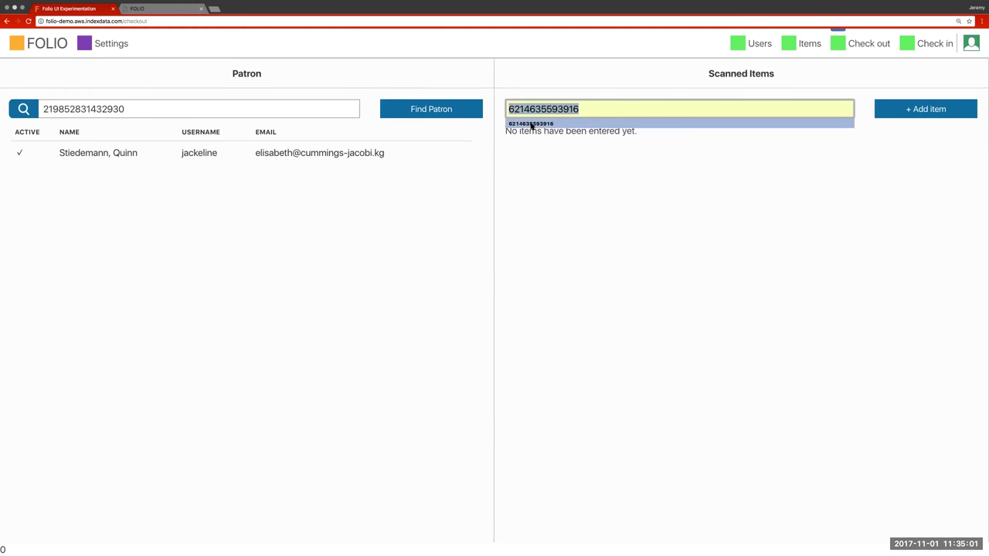
left_click(530, 123)
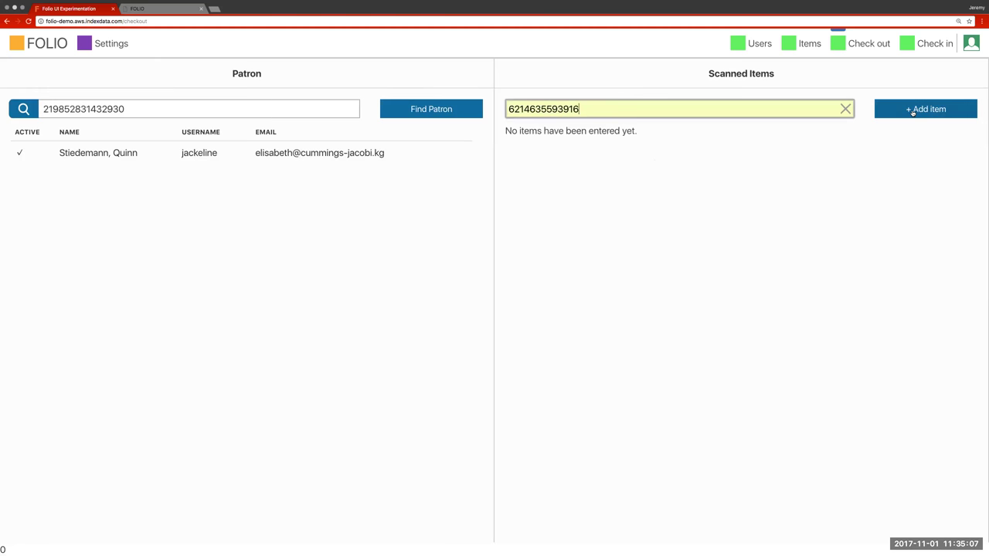
left_click(913, 111)
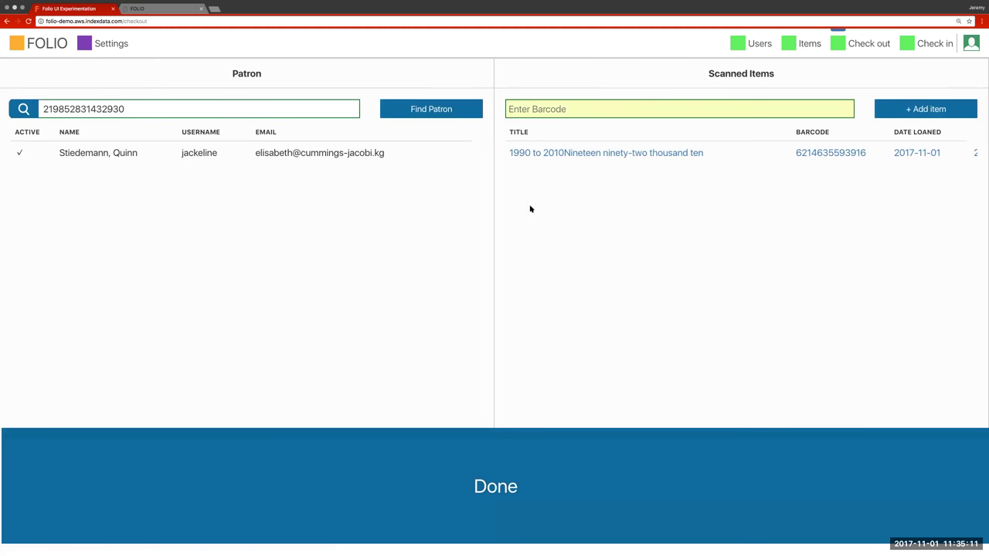
left_click(551, 110)
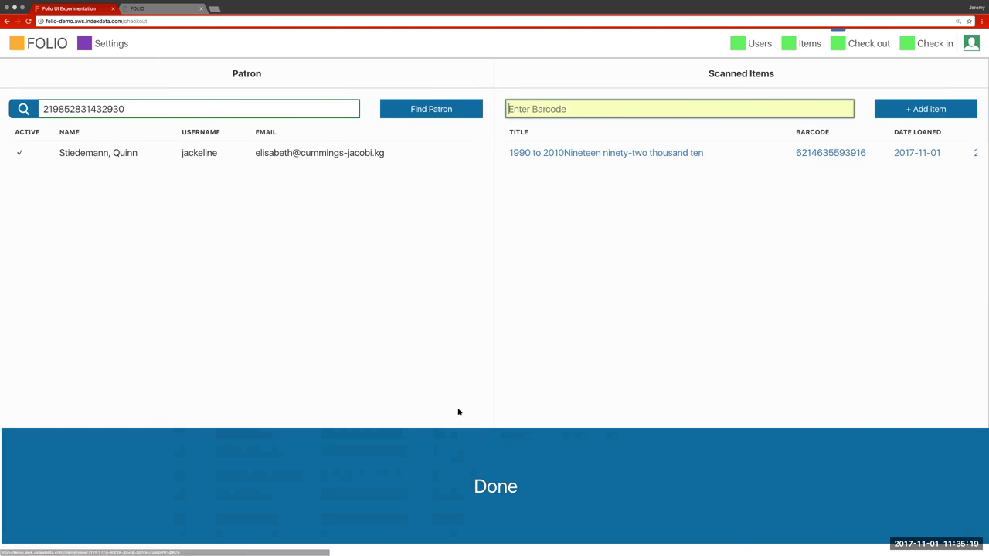
left_click(487, 505)
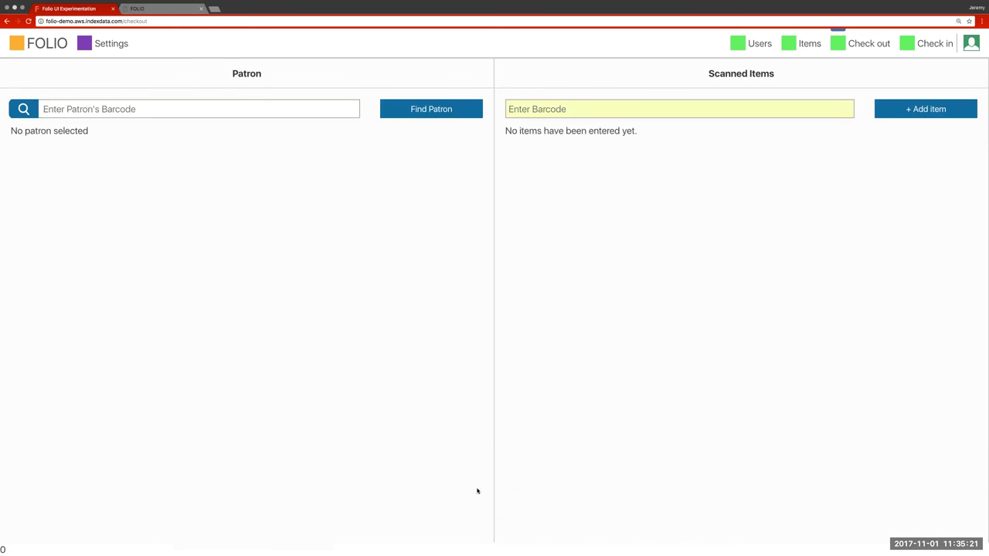
Step: Search the users by the patron's first name and view the open loans of the undergraduate who borrowed the item
left_click(743, 44)
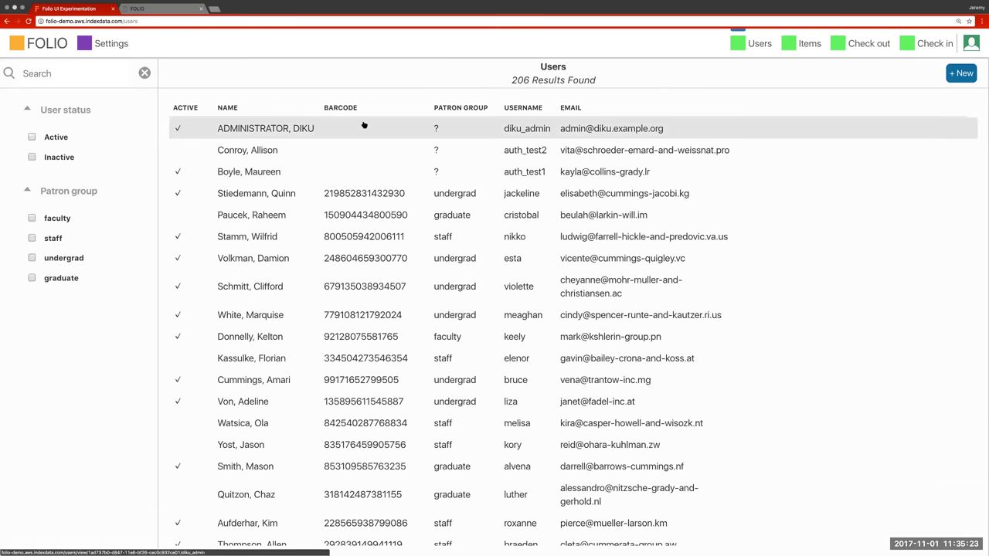
left_click(69, 74)
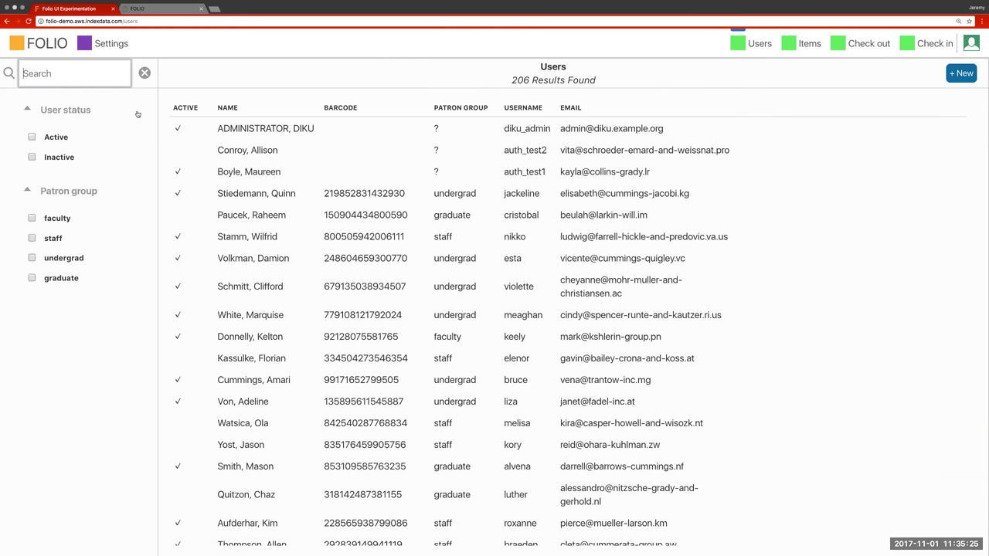
type("quin")
left_click(228, 149)
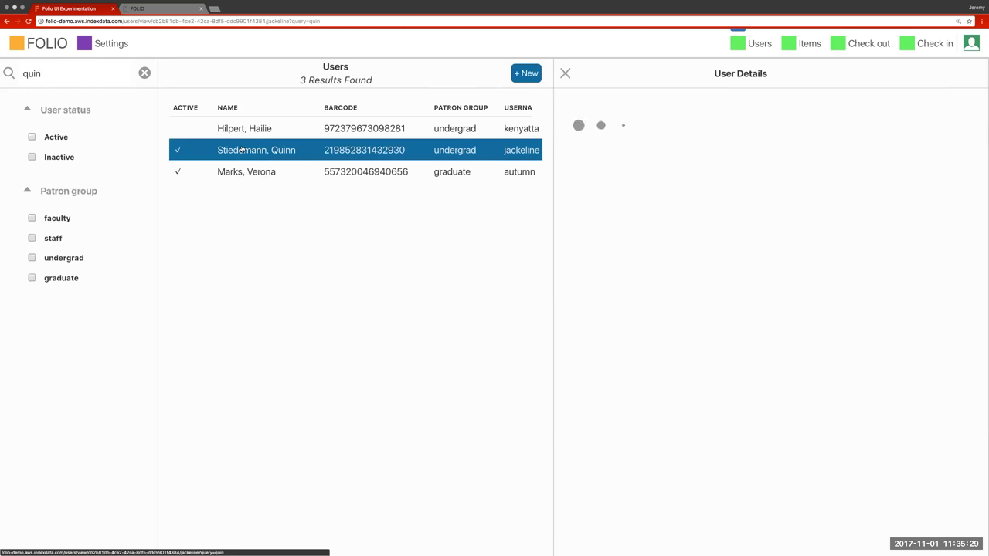
scroll(646, 379, "down", 6)
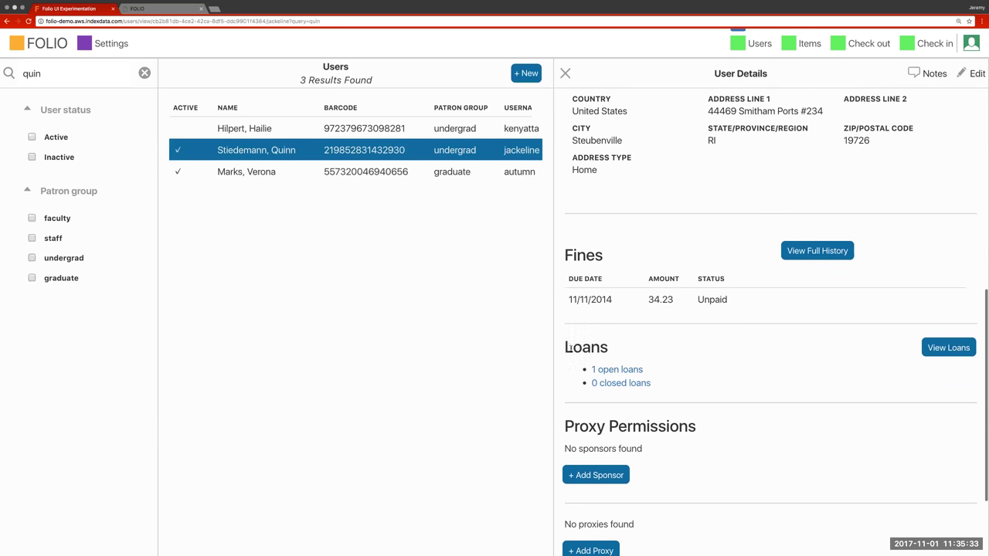
left_click(611, 372)
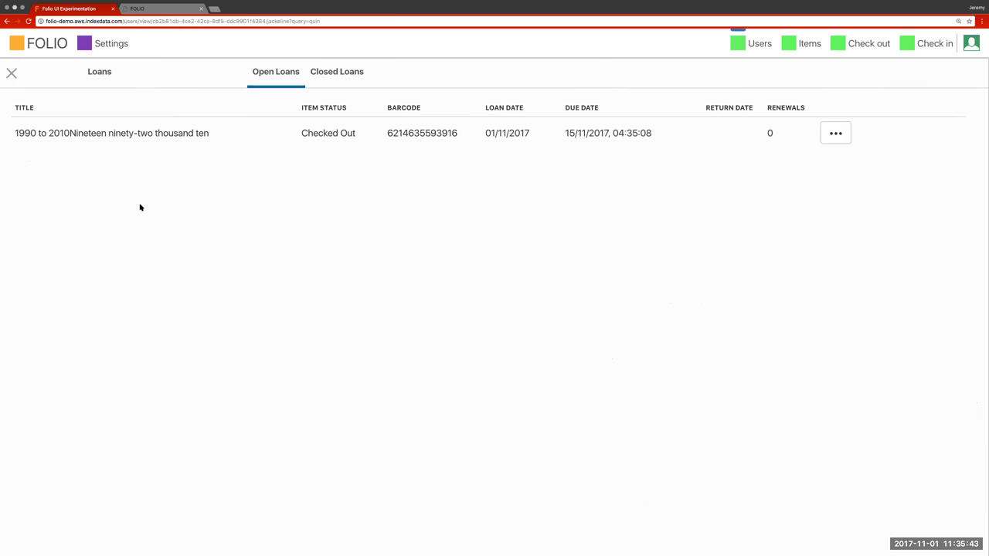
Step: Open the details of the loan 1990 to 2010Nineteen ninety-two thousand ten and copy its item barcode
left_click(414, 135)
left_click_drag(402, 116, 332, 123)
key("super+c")
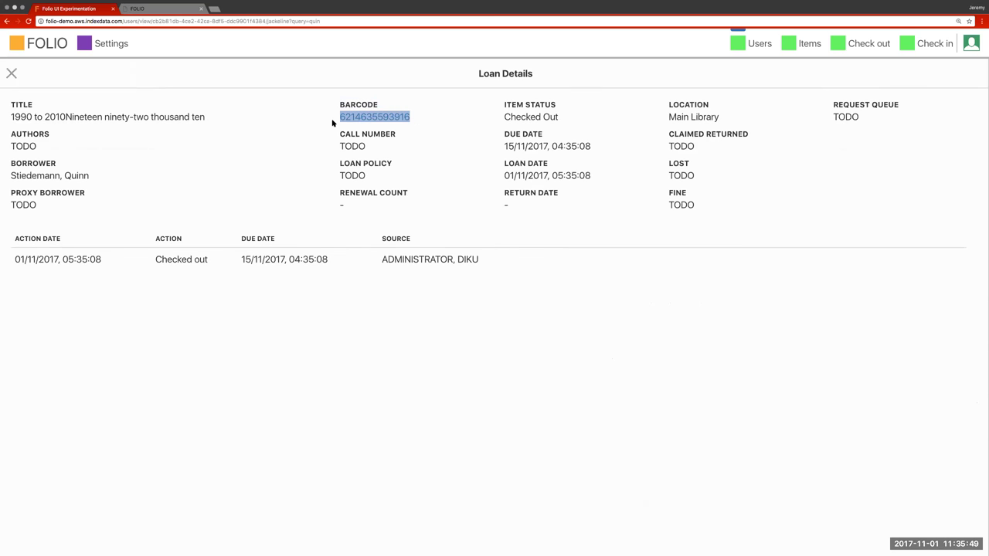
left_click(934, 44)
left_click(150, 105)
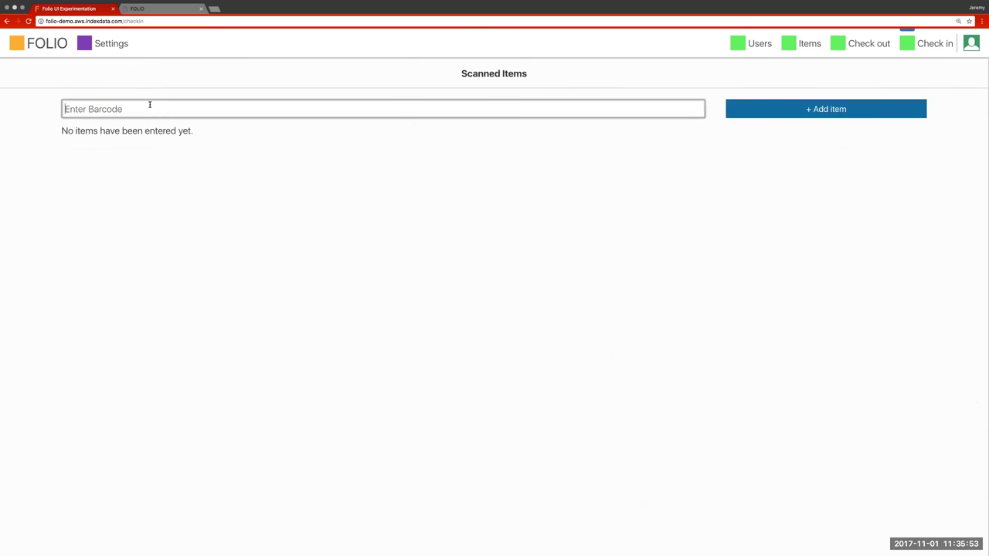
key("super+v")
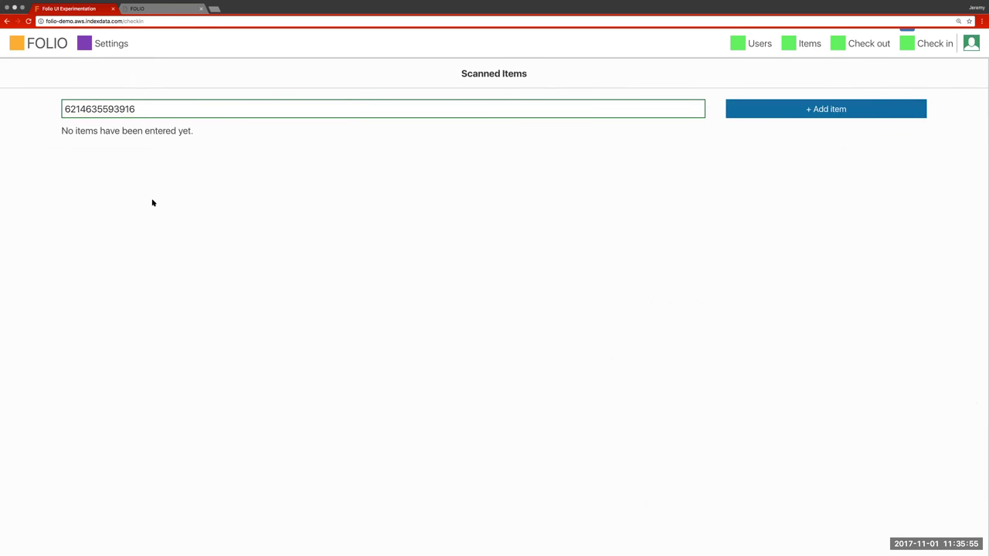
left_click(806, 114)
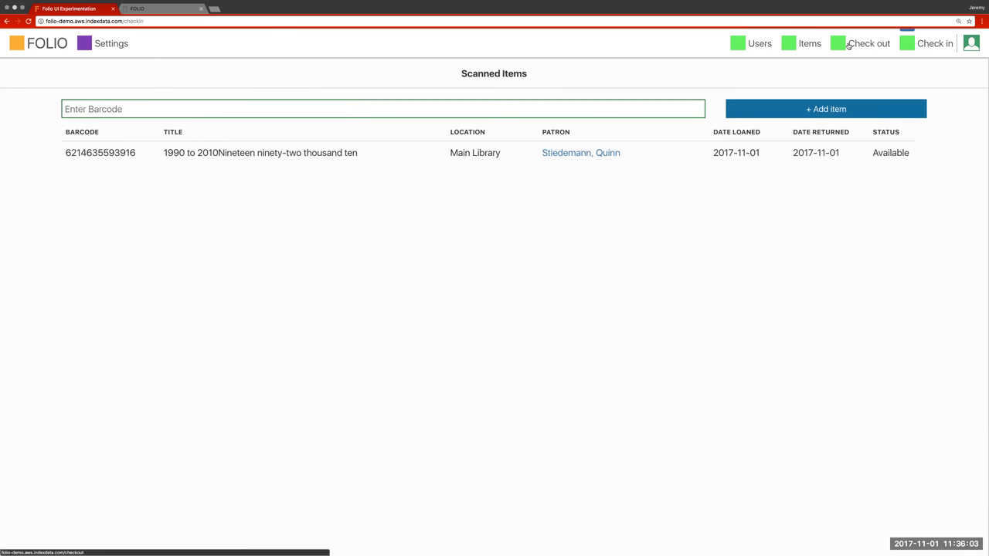
Step: Return to the patron's user record and view the lists of open and closed loans
left_click(751, 44)
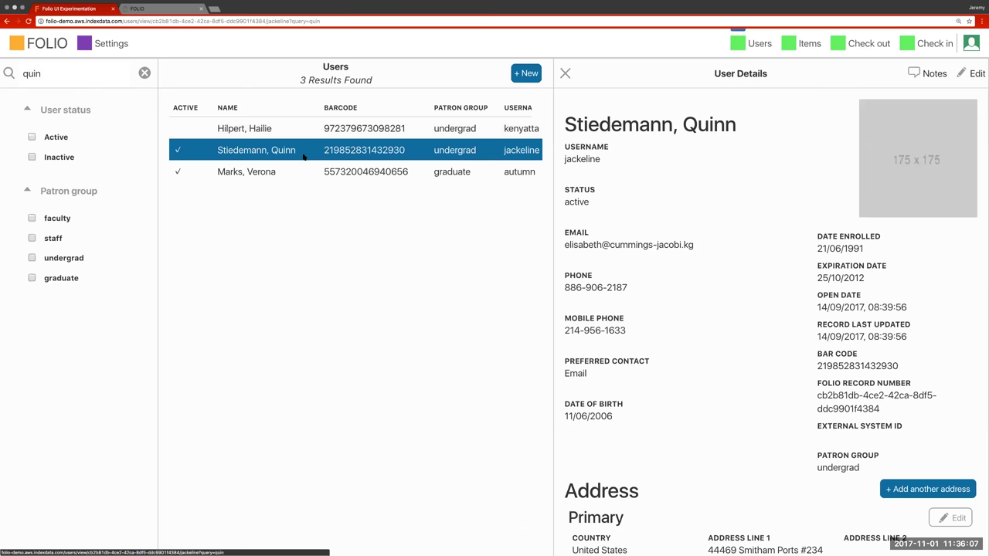
scroll(724, 381, "down", 5)
scroll(725, 382, "down", 2)
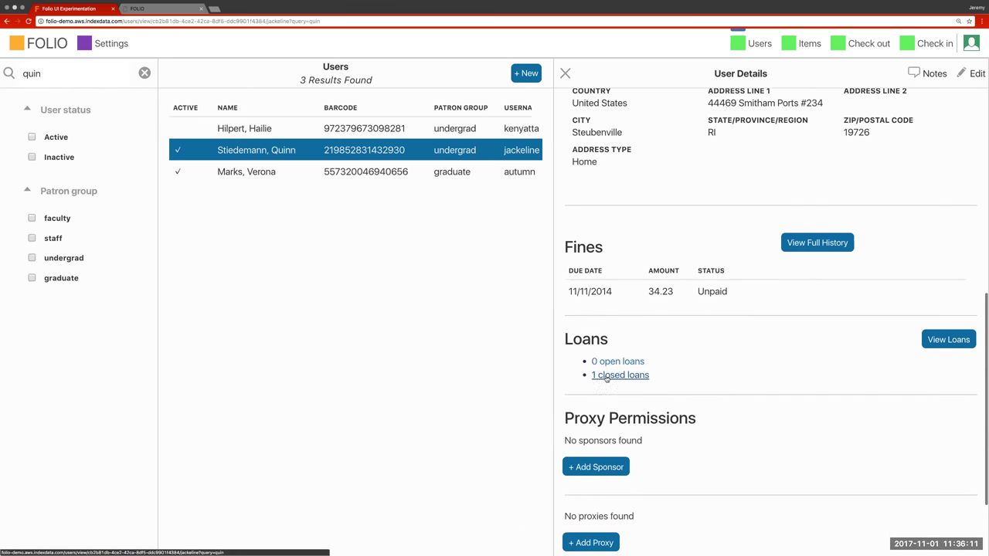
left_click(606, 377)
left_click(256, 73)
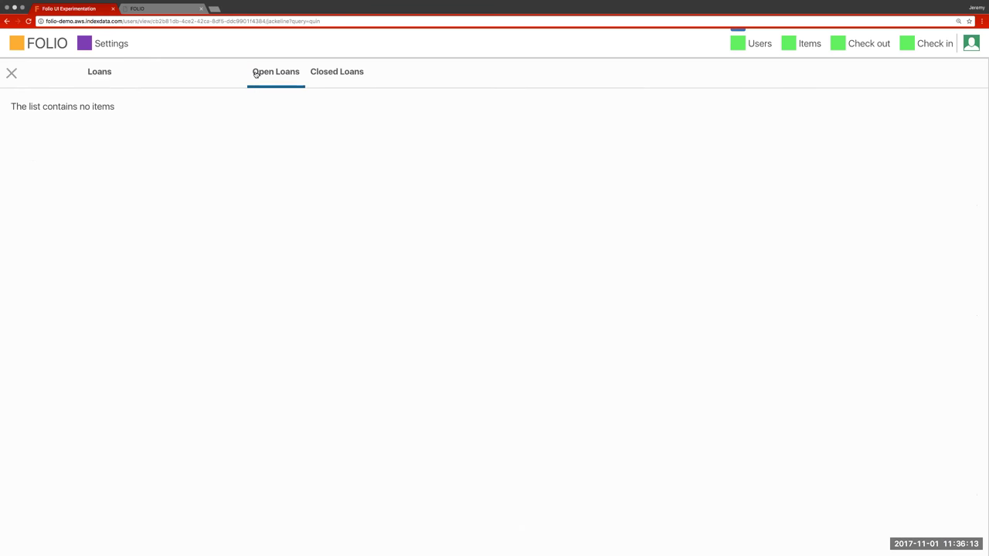
left_click(355, 69)
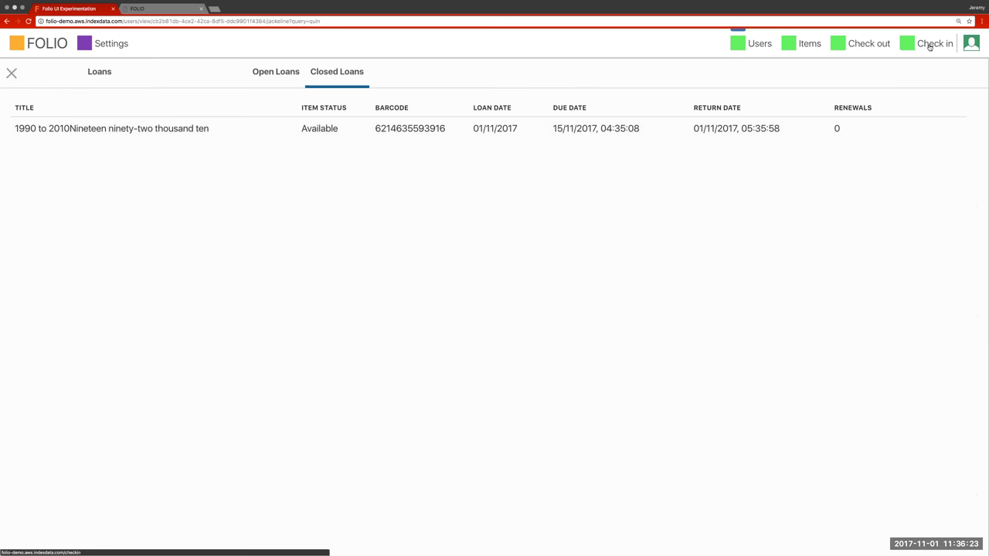
Step: Revisit the Items, Check out and Check in apps
left_click(811, 43)
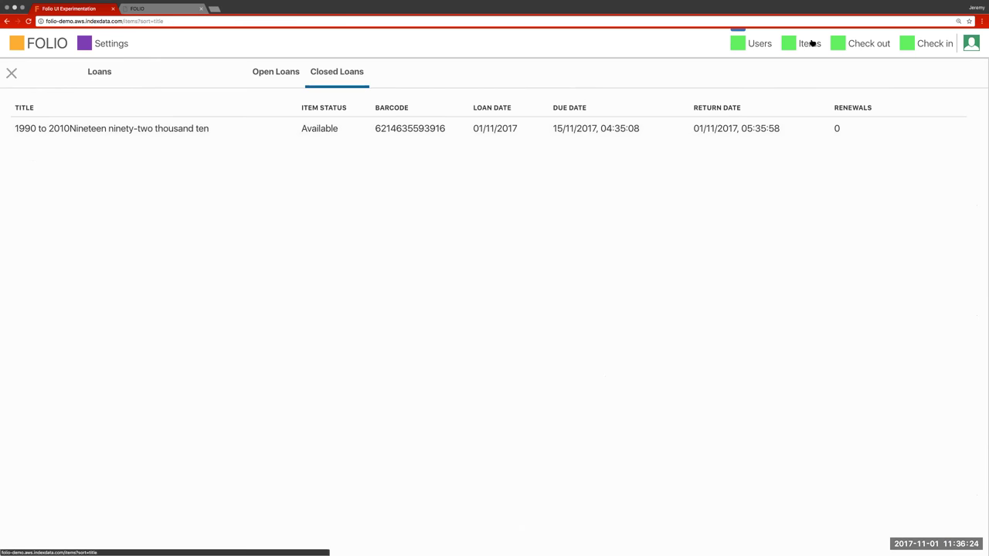
left_click(860, 45)
left_click(933, 47)
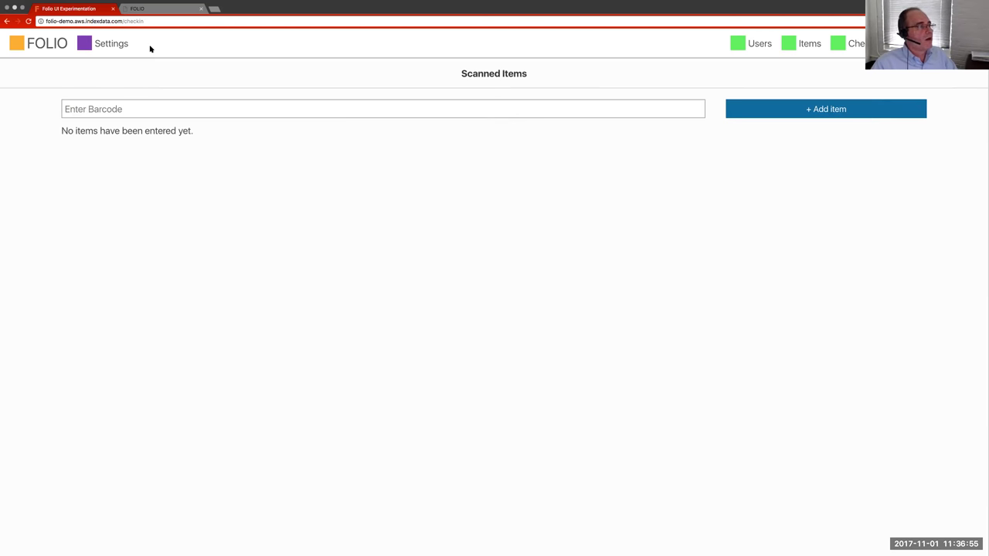
Step: In the Frontside FOLIO demo, open the Jet Propulsion Laboratory Technical Report Server title through the vendor NASA and its package of that name
left_click(153, 10)
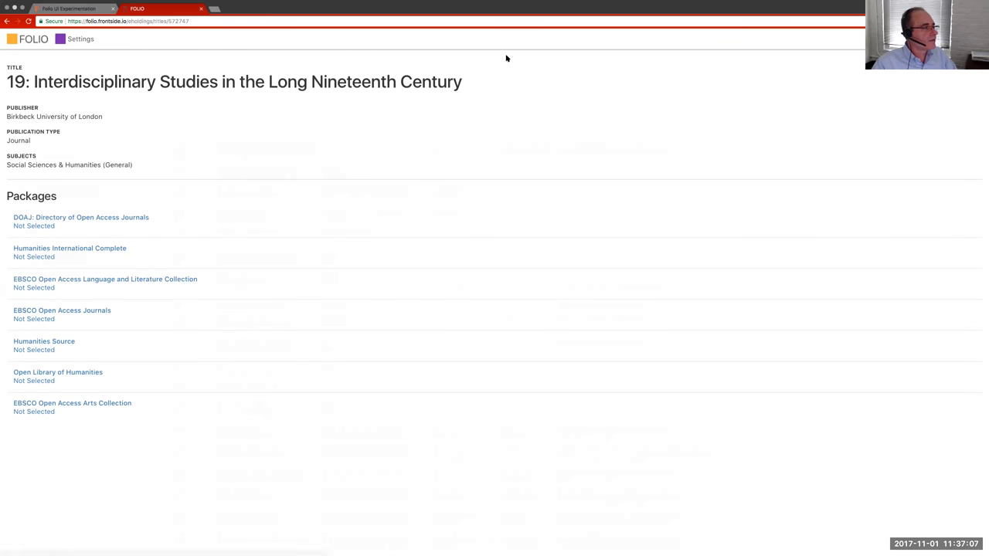
left_click(23, 40)
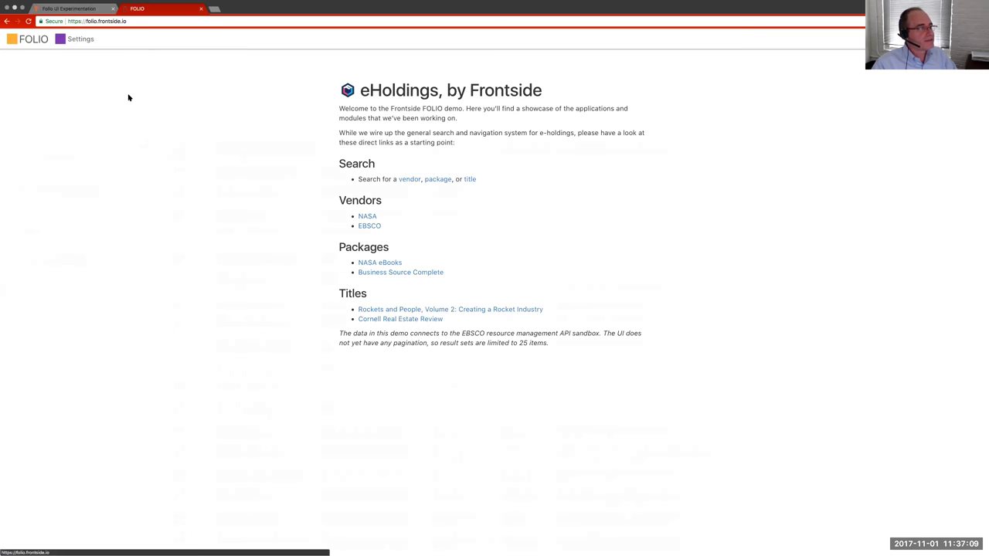
left_click(369, 217)
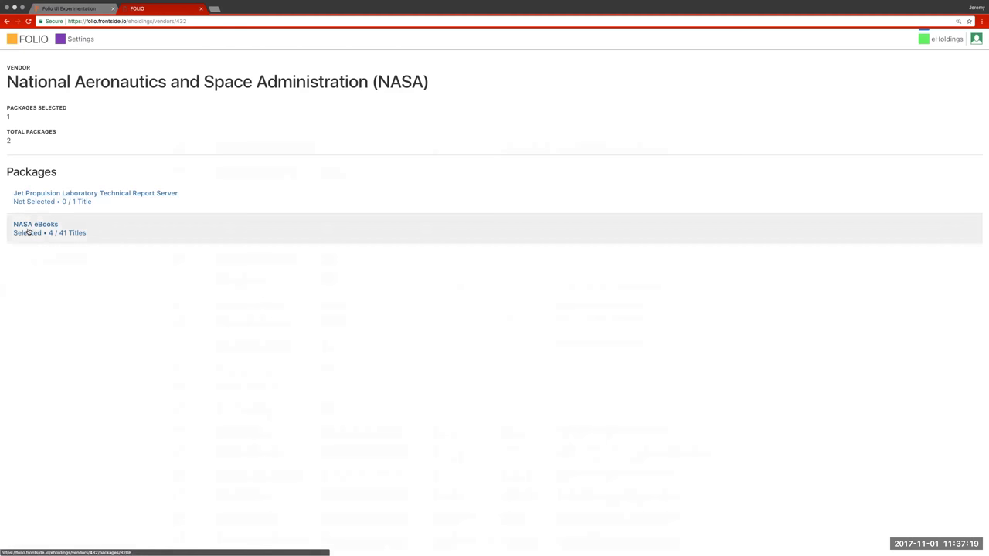
left_click(41, 198)
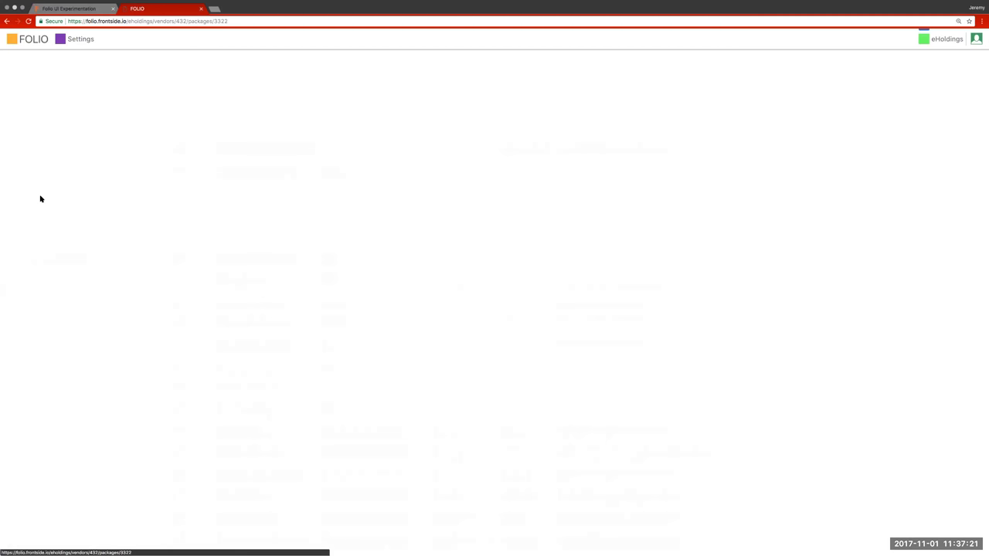
left_click(47, 311)
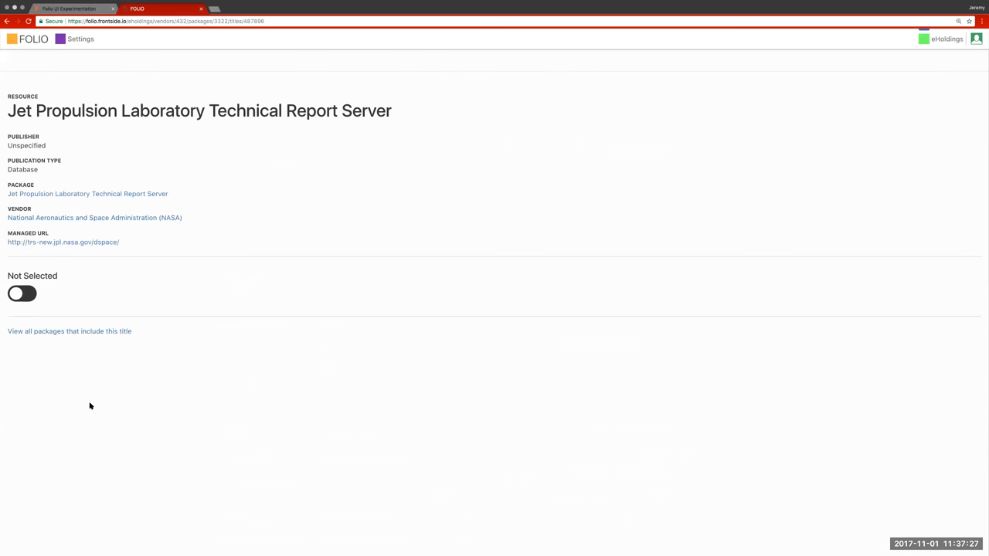
Step: Reload the title record and return to the Frontside demo's home page
key("super+r")
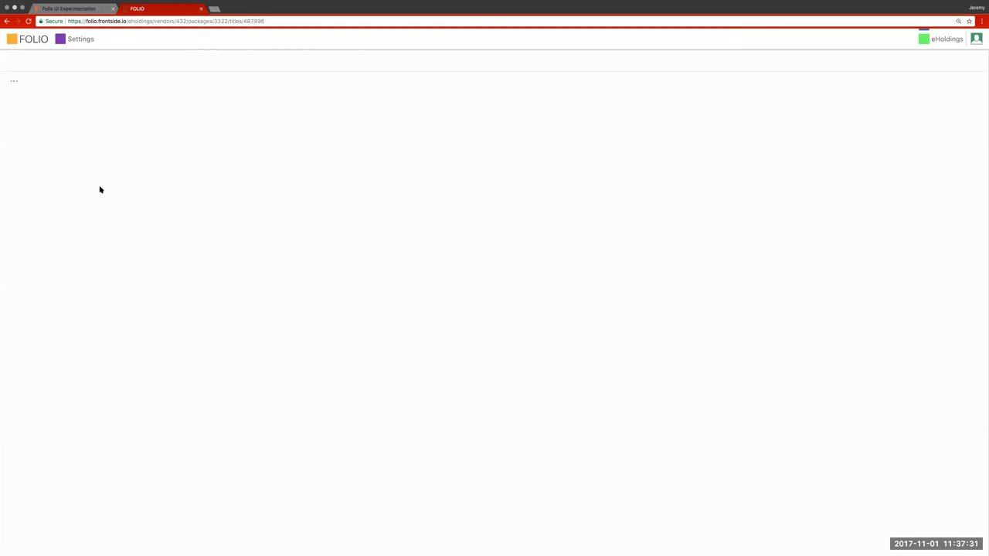
left_click(81, 41)
left_click(15, 39)
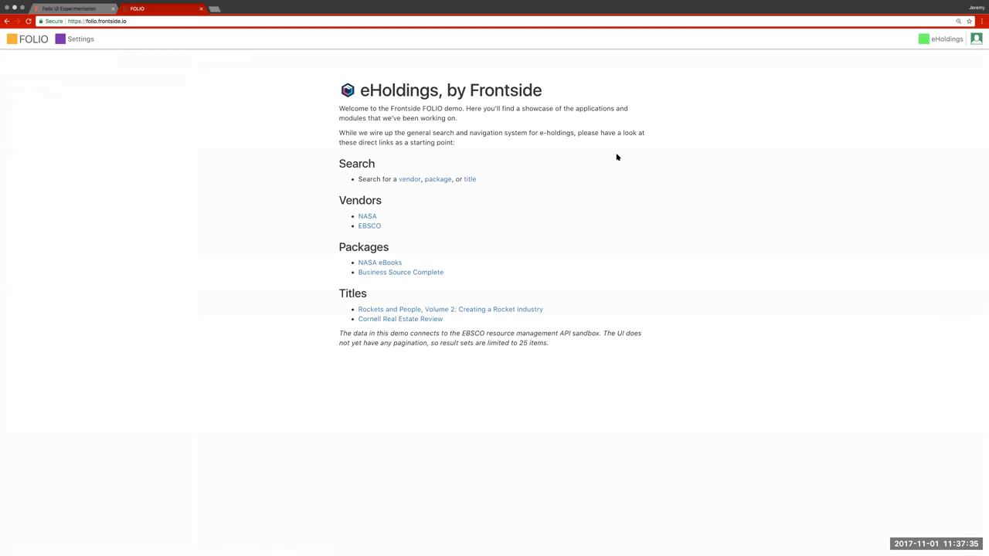
Step: Search the eHoldings vendors for "proquest" and open the vendor Proquest Info & Learning Co
left_click(410, 180)
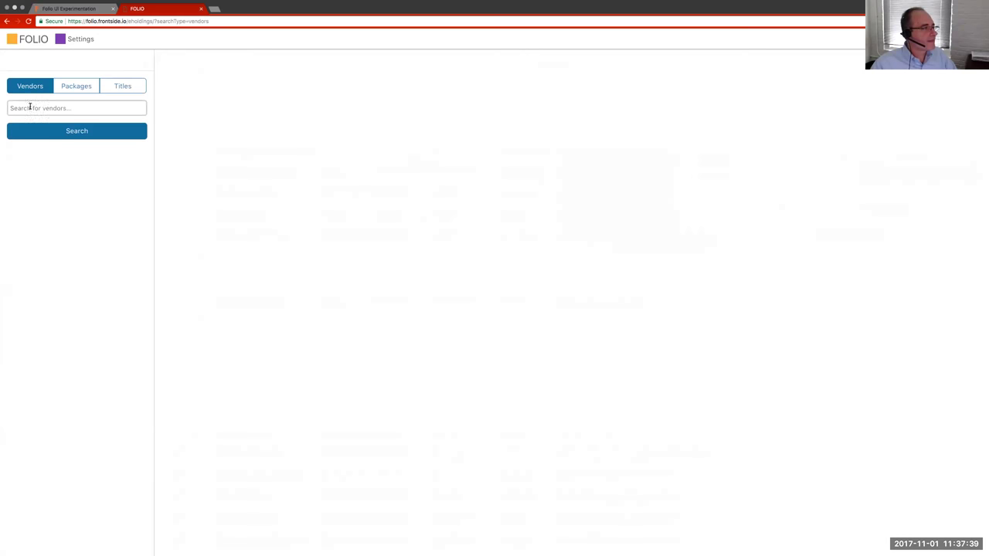
left_click(31, 108)
type("pro")
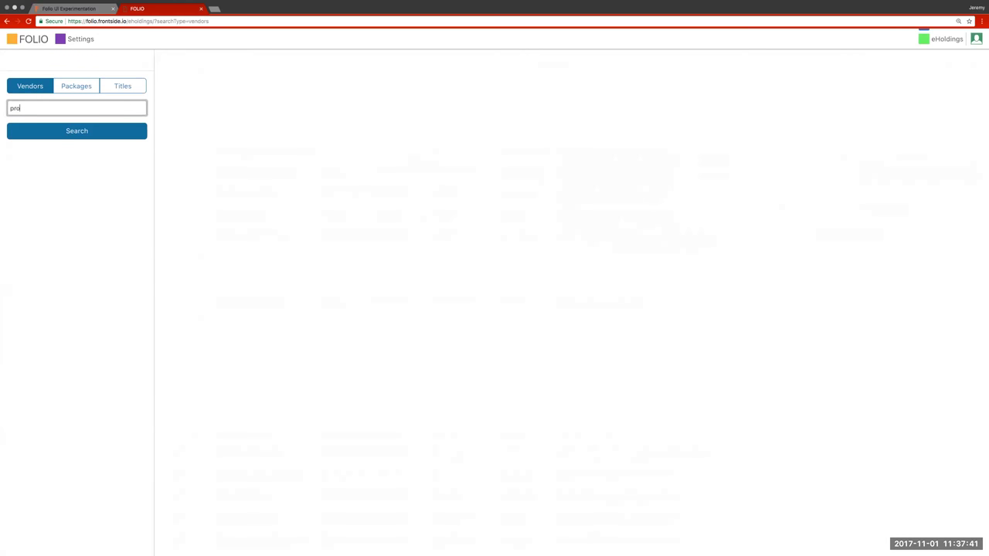
type("quest")
left_click(49, 136)
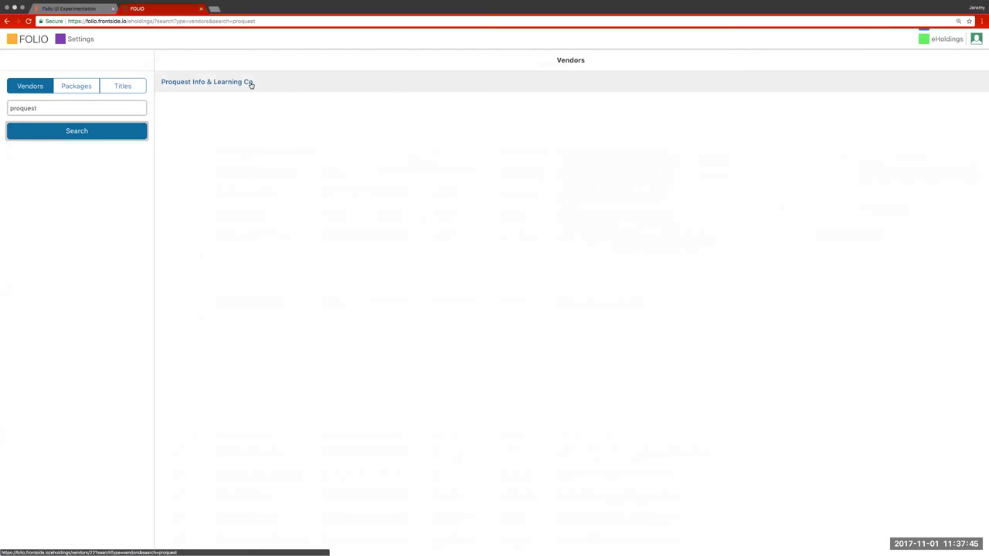
left_click(211, 85)
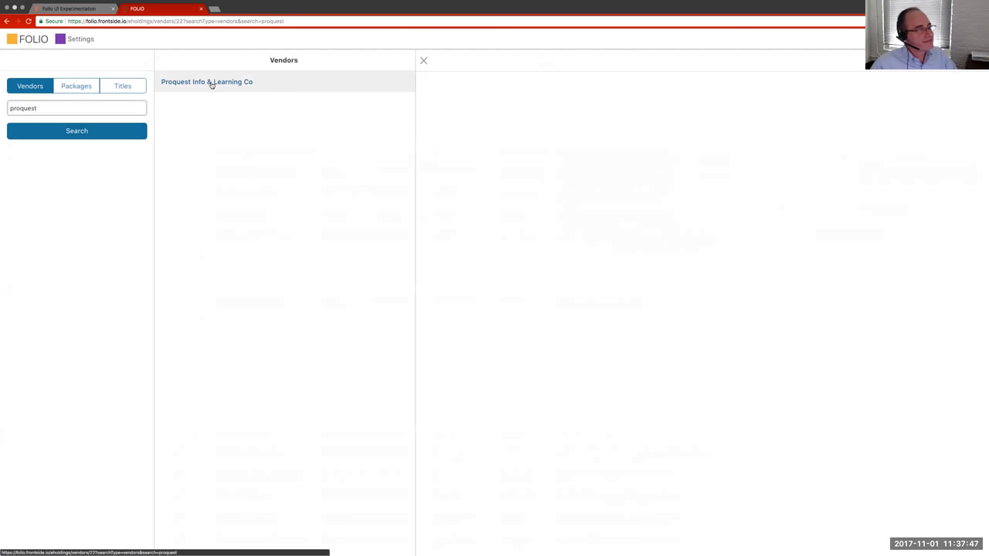
Step: Browse the vendor's package list and open the ABI/INFORM Trade & Industry package
scroll(515, 338, "down", 5)
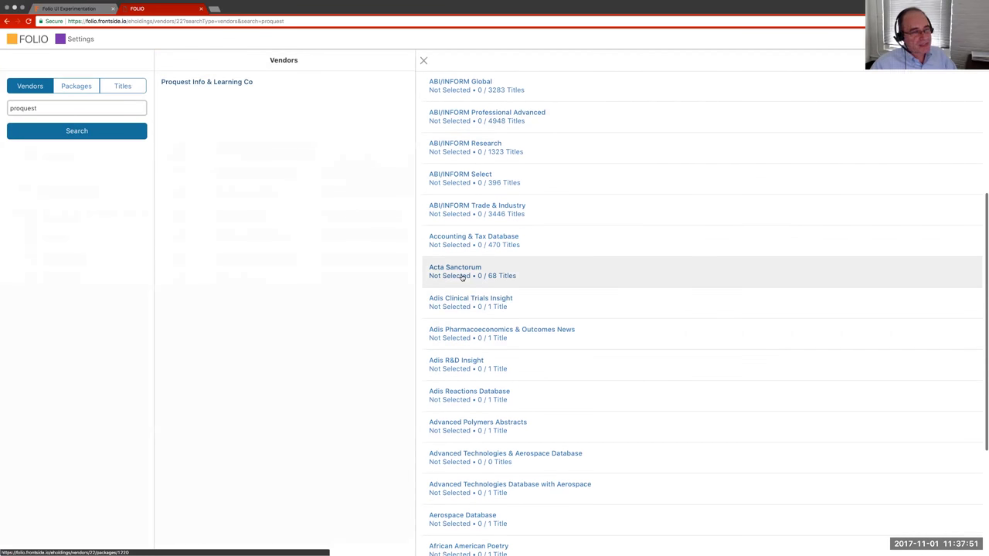
scroll(461, 278, "down", 4)
scroll(464, 271, "up", 3)
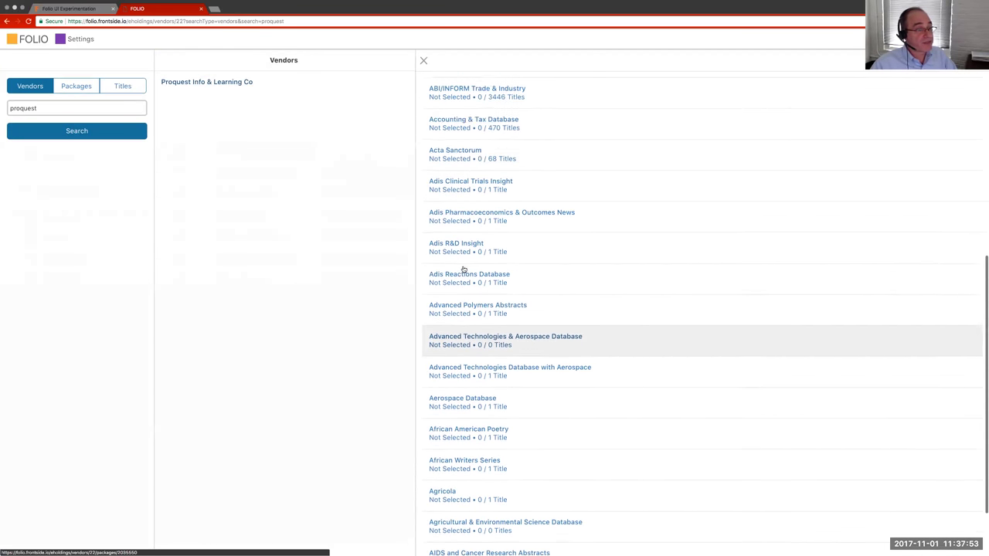
left_click(476, 121)
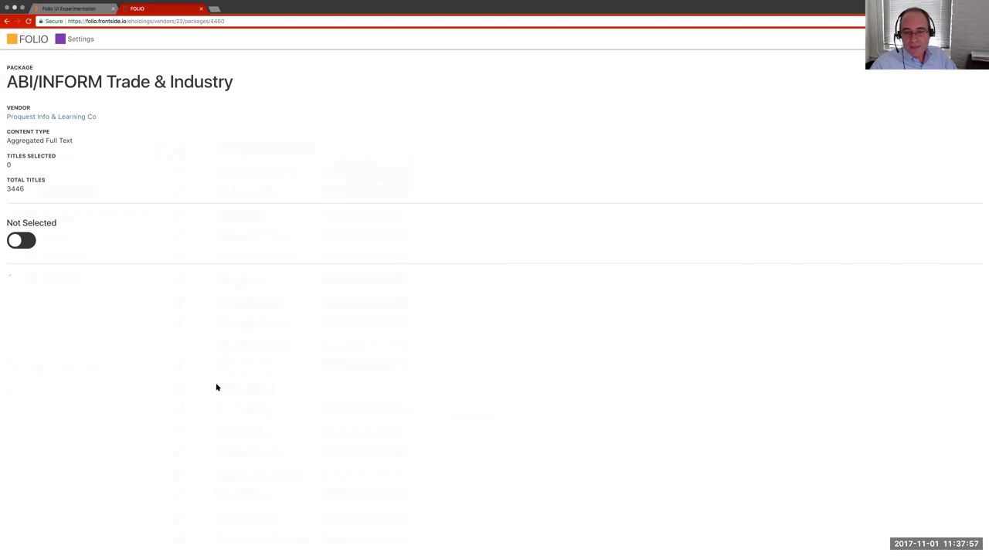
Step: Open the package's title Administrative Assistant's Update, and return to the Check in page of the main FOLIO demo
scroll(216, 388, "down", 3)
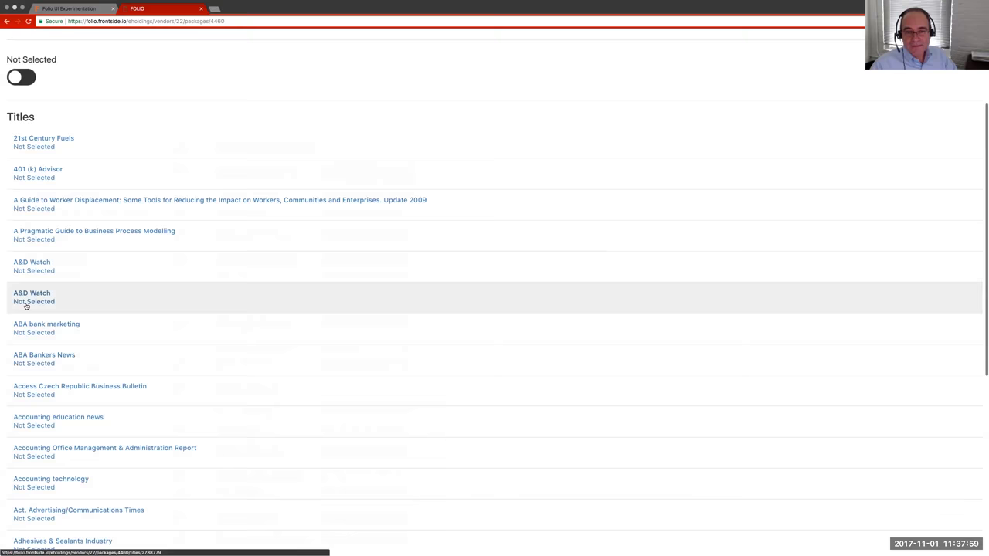
scroll(26, 306, "down", 5)
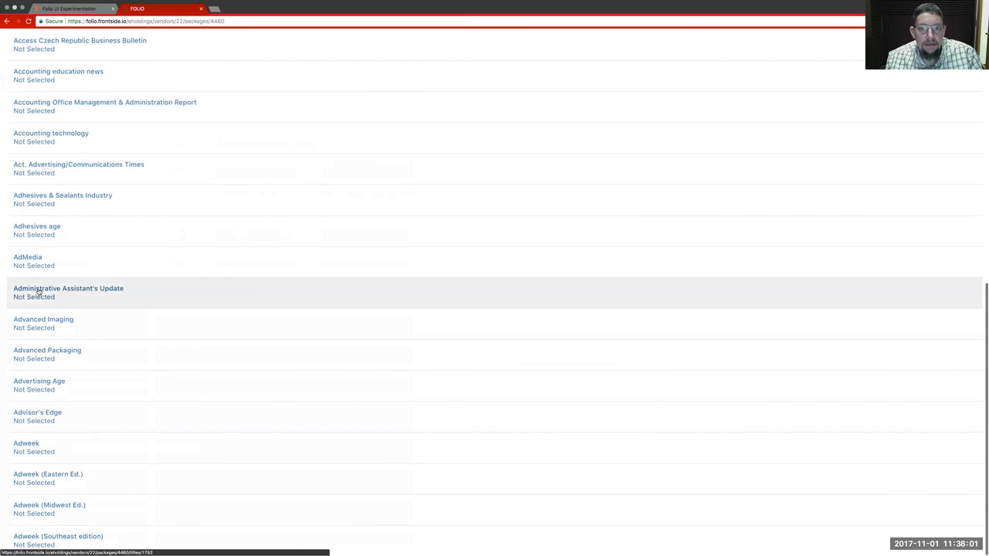
left_click(38, 292)
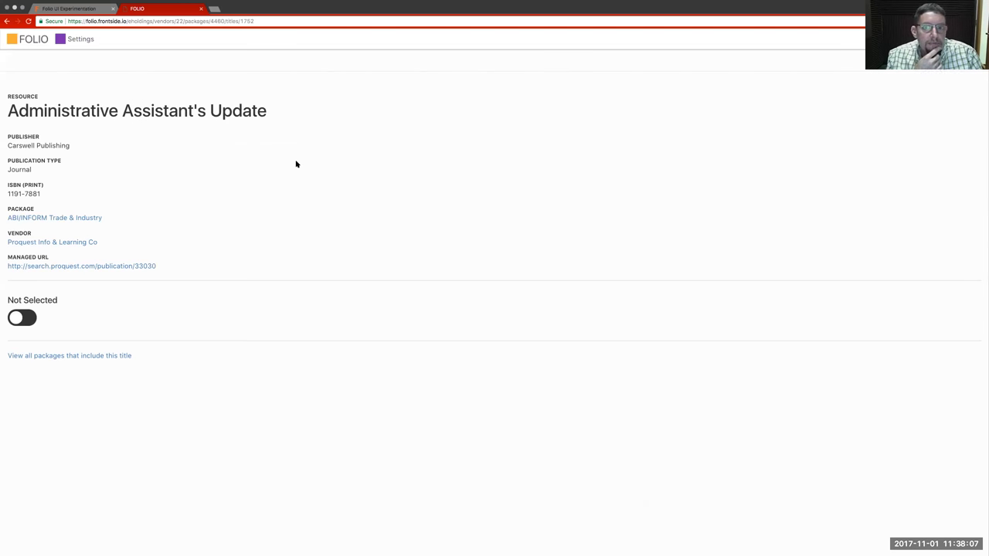
left_click(87, 10)
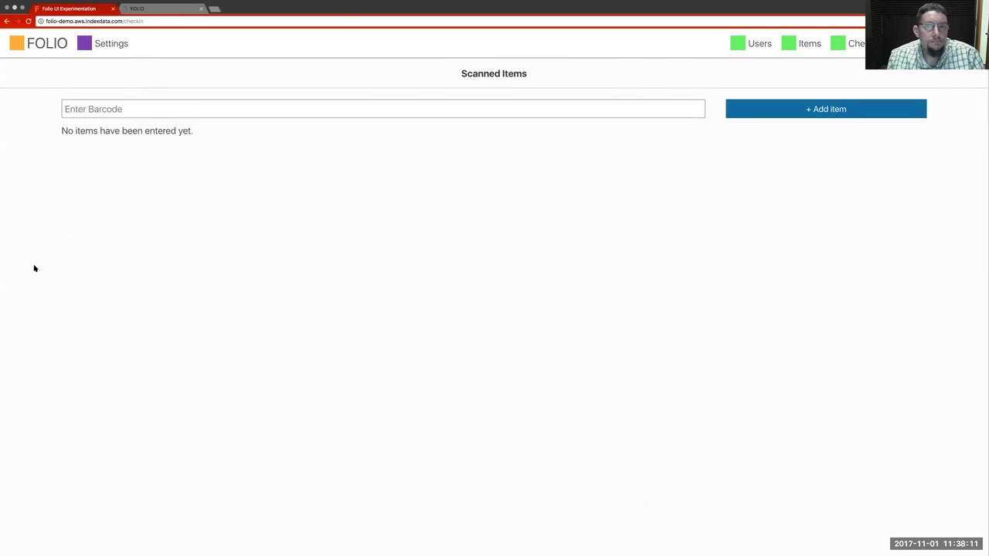